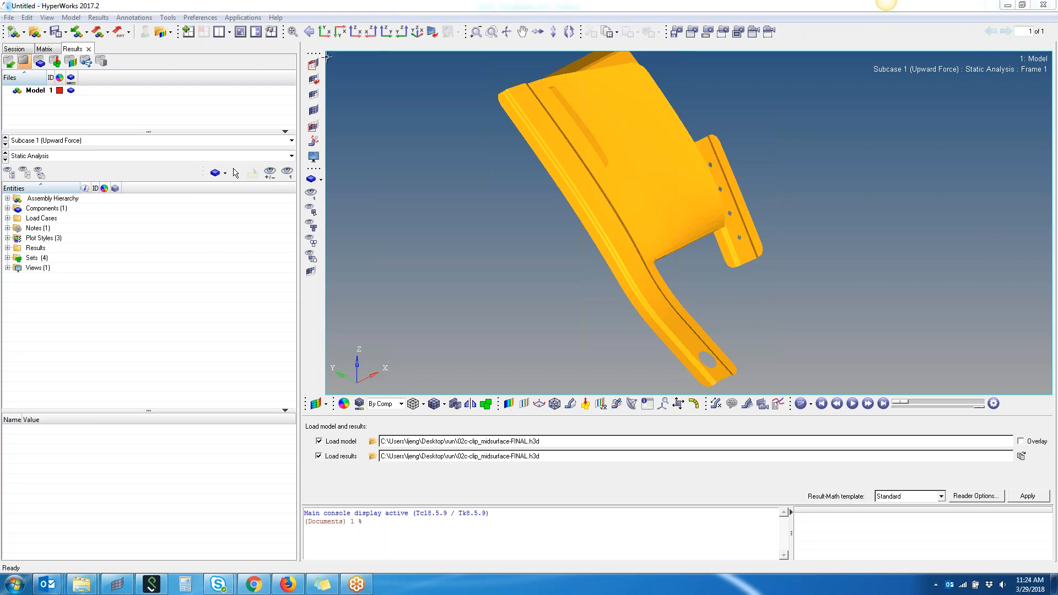
- Isolate six selected elements near the clip's inner corner by masking them and reversing the mask
click(313, 66)
ctrl+right_drag(693, 261, 632, 244)
scroll(583, 209, up, 2)
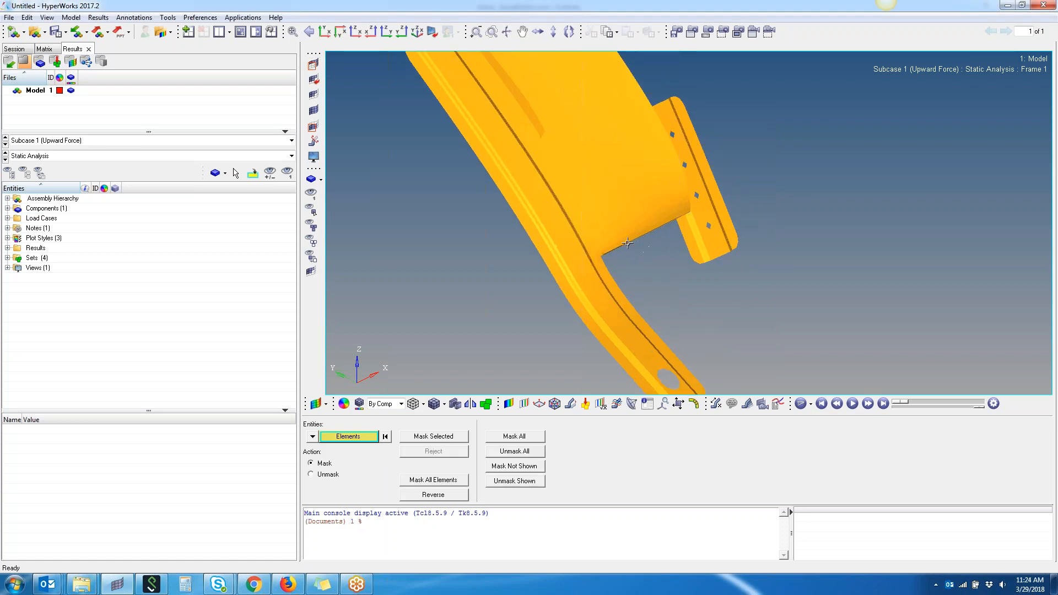
click(612, 227)
scroll(613, 227, up, 3)
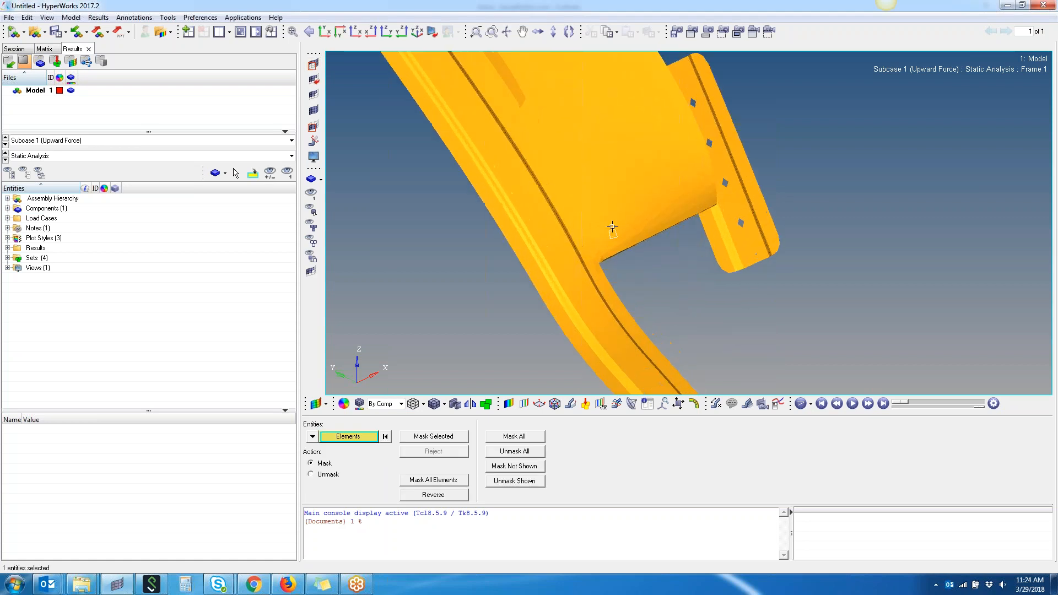
click(614, 222)
click(609, 208)
click(616, 206)
click(620, 217)
click(626, 229)
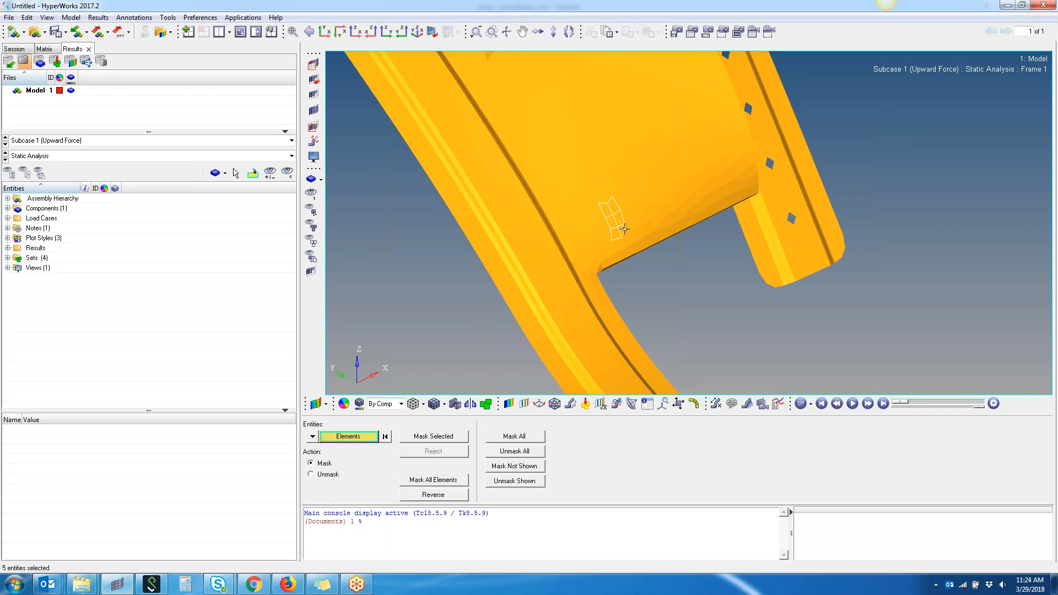
click(446, 437)
click(456, 496)
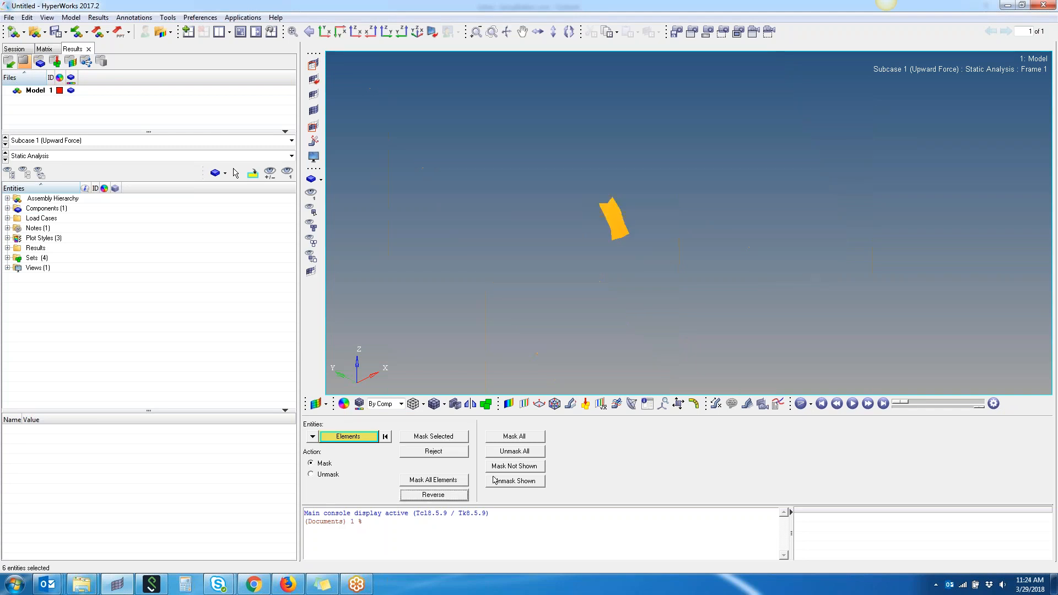
- Contour the isolated elements with Element Stresses (2D & 3D), XX component
click(508, 404)
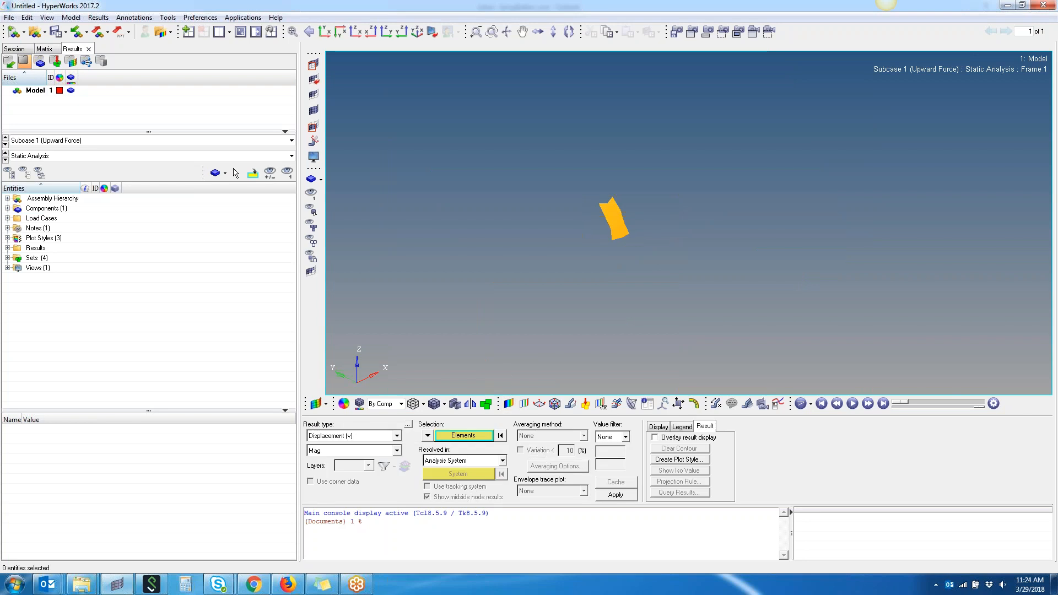
click(356, 436)
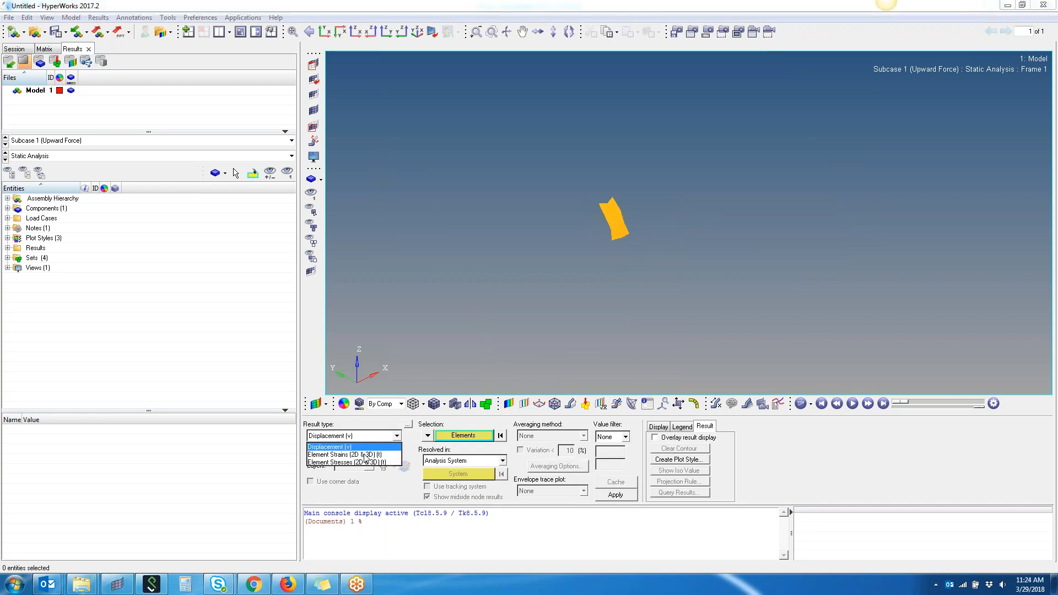
click(364, 456)
click(372, 451)
scroll(374, 489, down, 3)
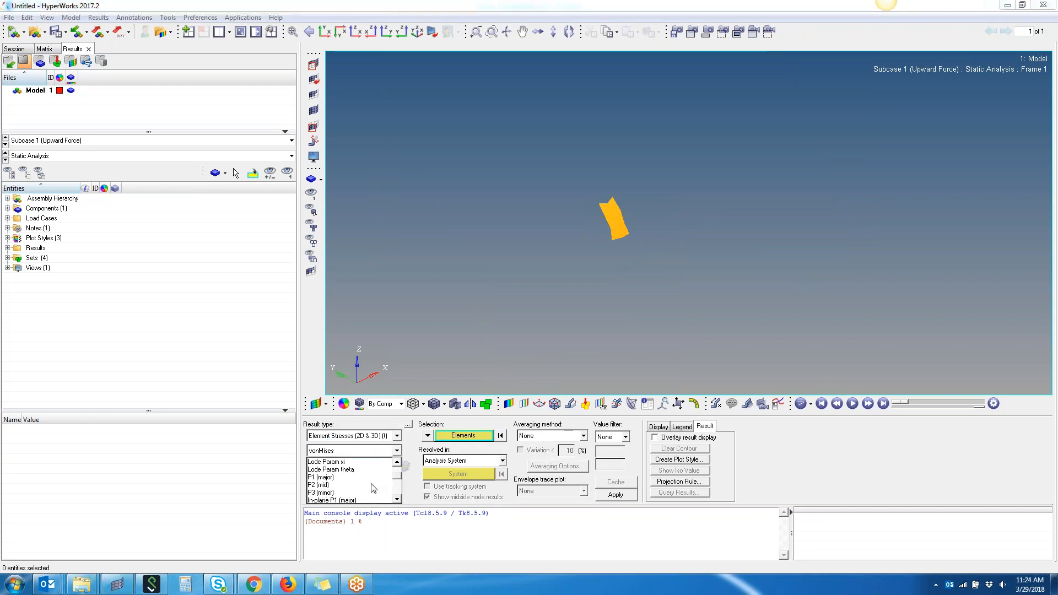
scroll(374, 488, up, 1)
click(343, 485)
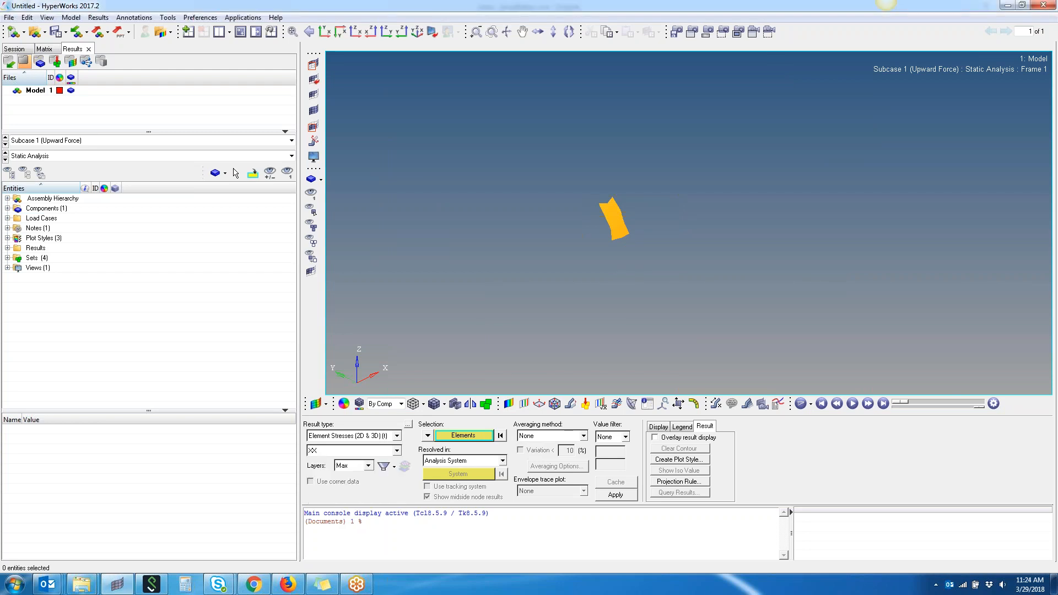
click(623, 498)
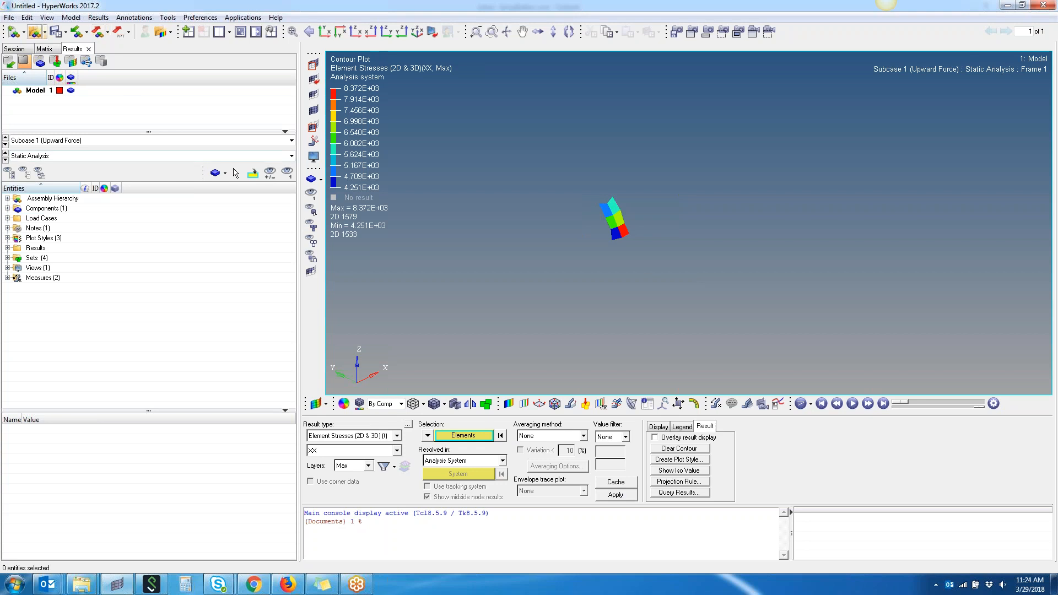
- Run the Tcl script adv_query_component_all_pages.tcl from the Downloads folder
click(9, 17)
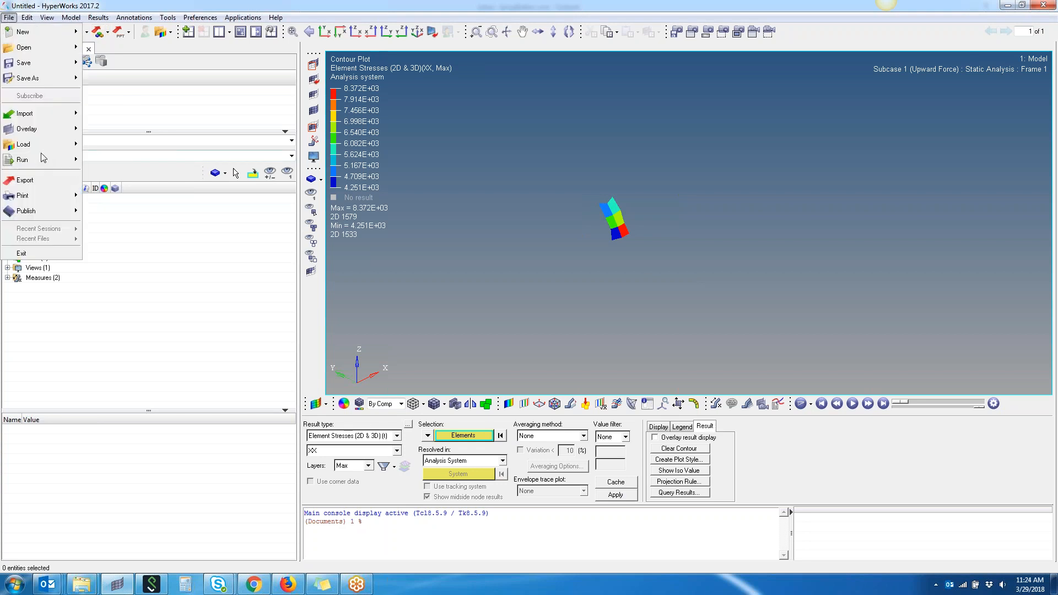
mouse_move(46, 160)
click(113, 160)
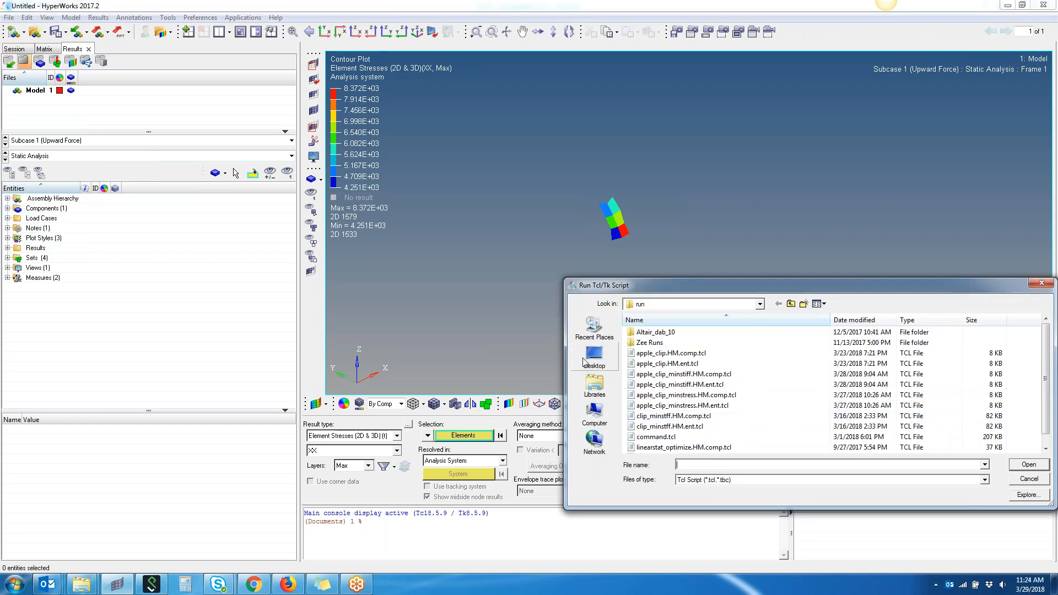
click(591, 358)
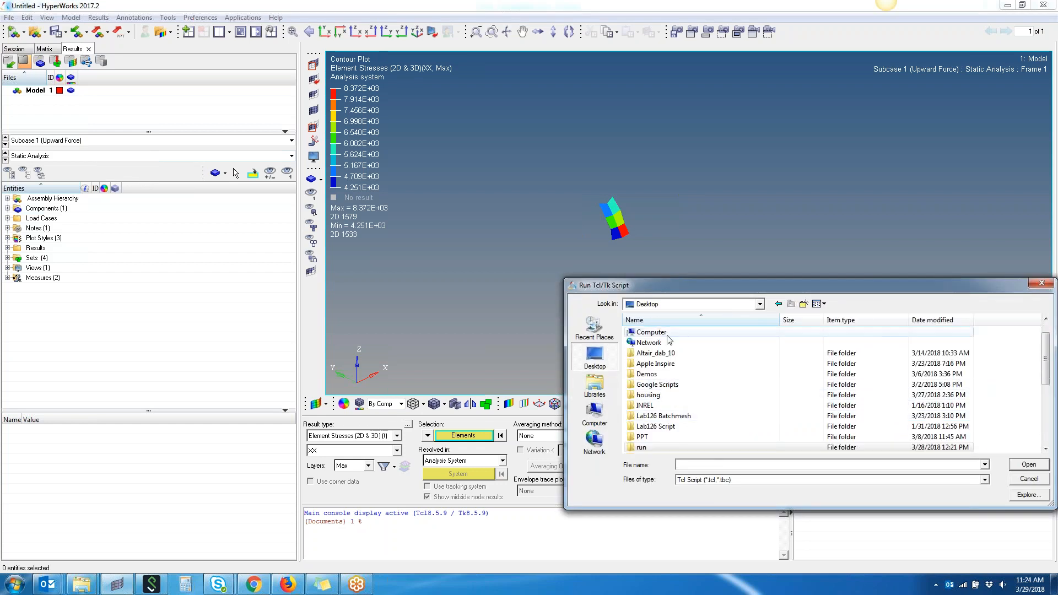
click(595, 328)
click(660, 448)
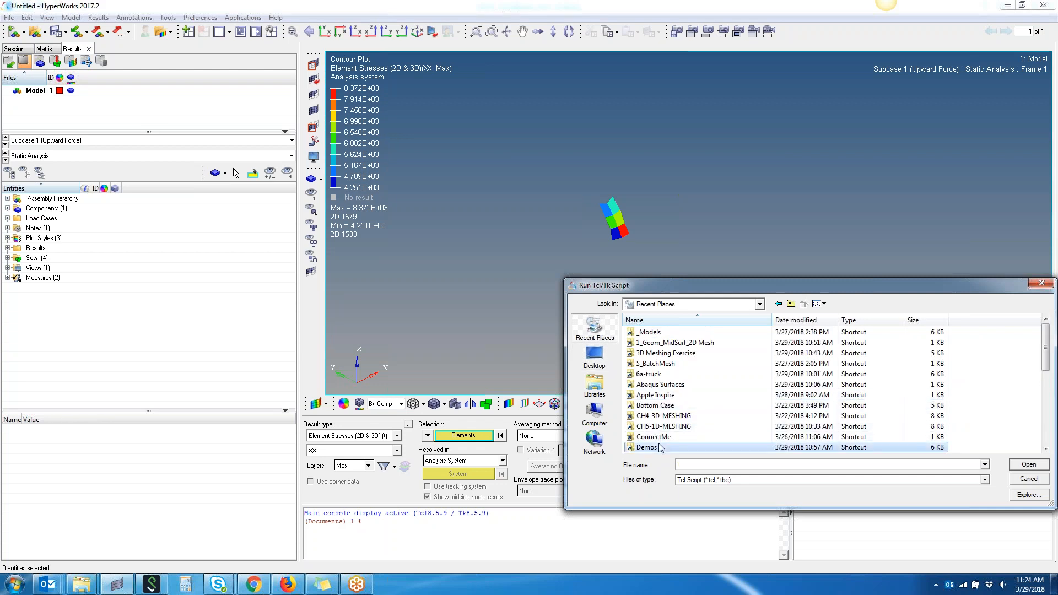
scroll(660, 438, down, 2)
double_click(653, 417)
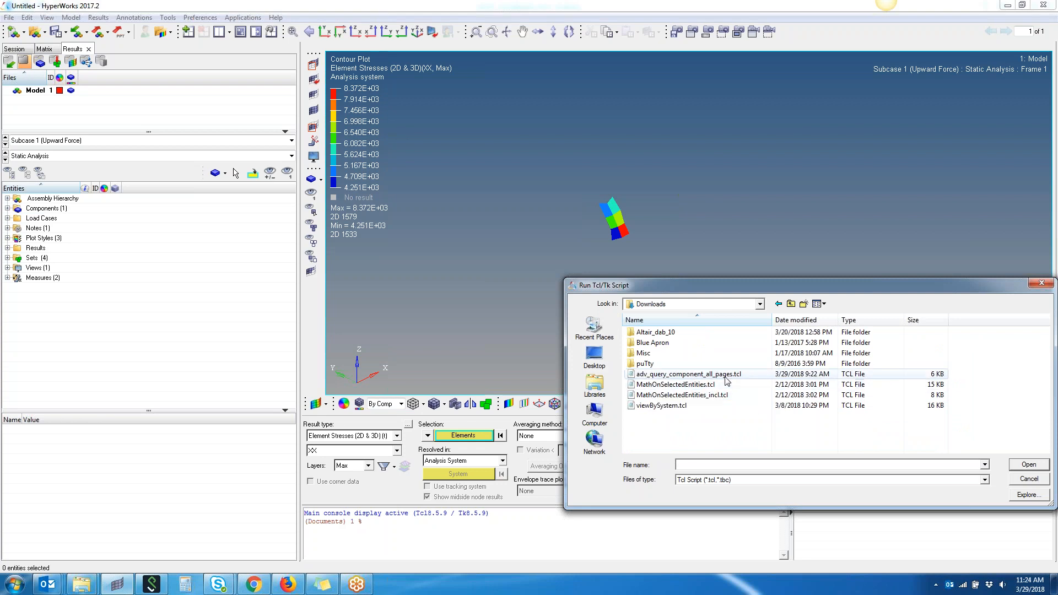
click(737, 379)
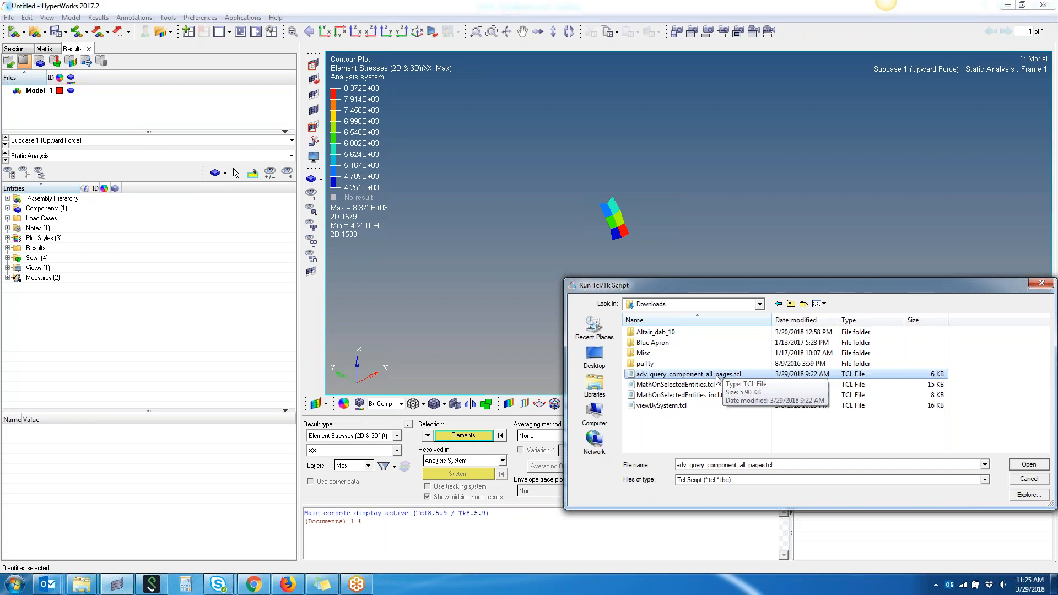
double_click(718, 379)
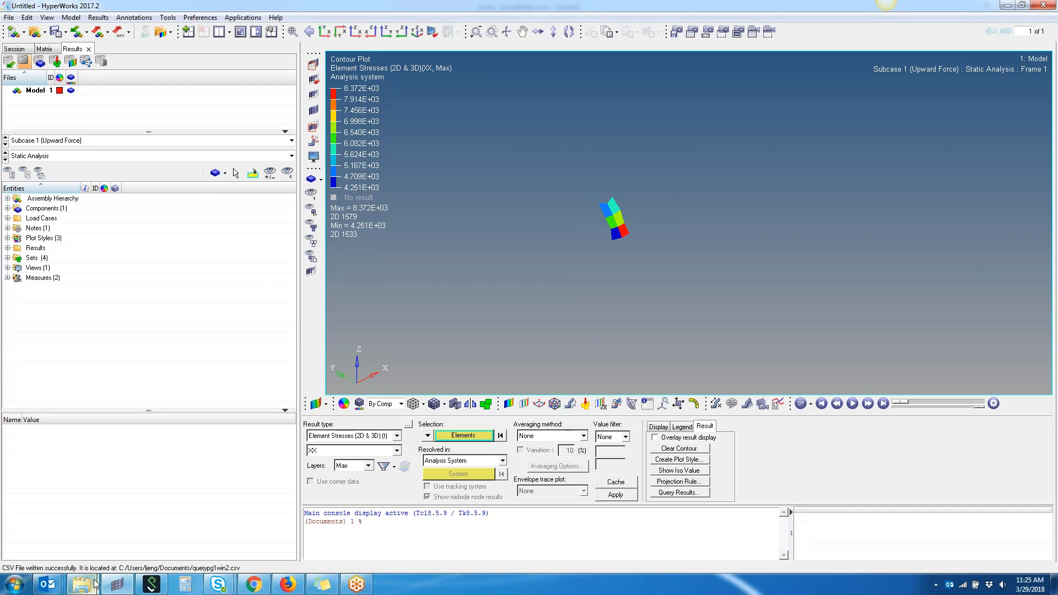
- Open querypg1win2.csv from the Documents library and review its MaxElemID and MaxValue entries
mouse_move(80, 576)
click(199, 527)
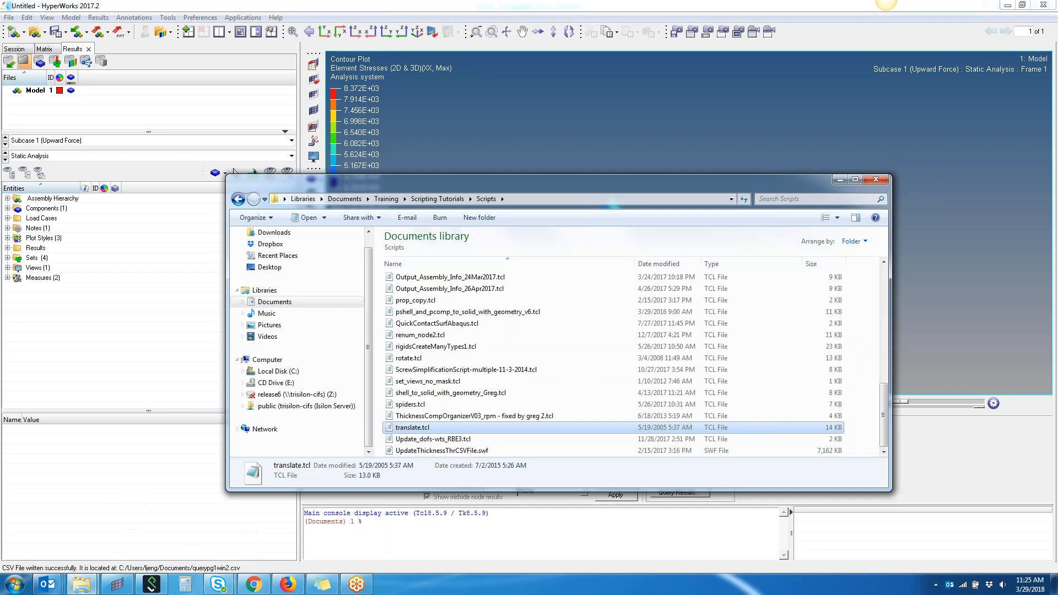
click(297, 301)
scroll(540, 397, down, 5)
double_click(399, 436)
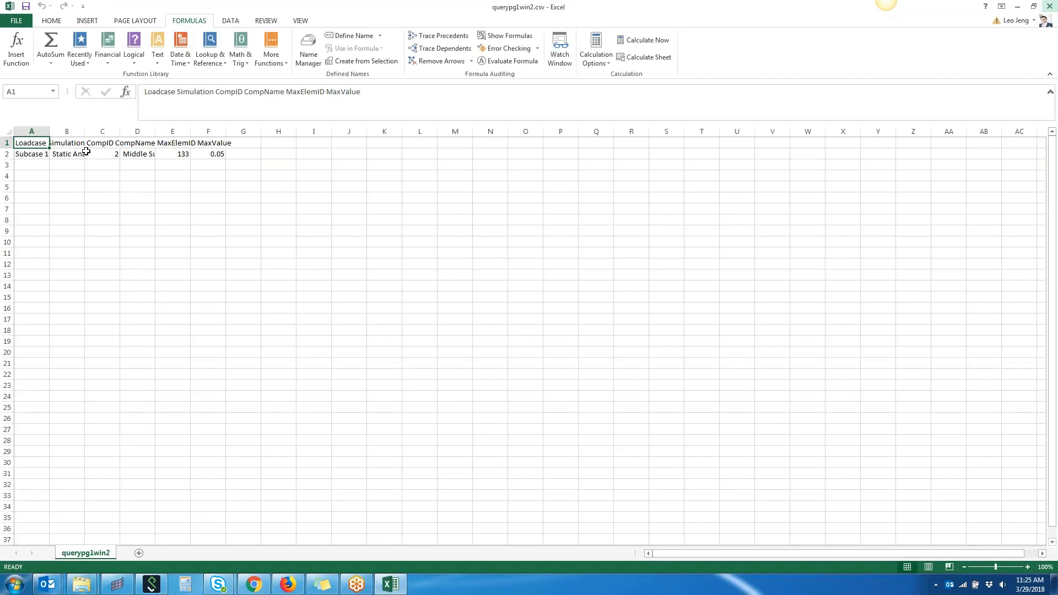
click(226, 156)
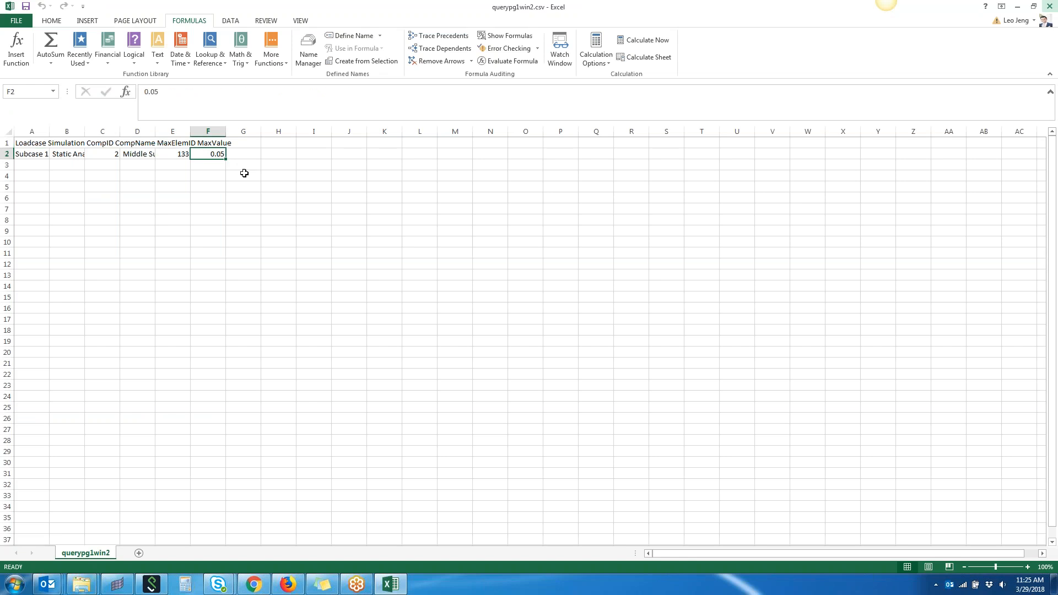
click(184, 156)
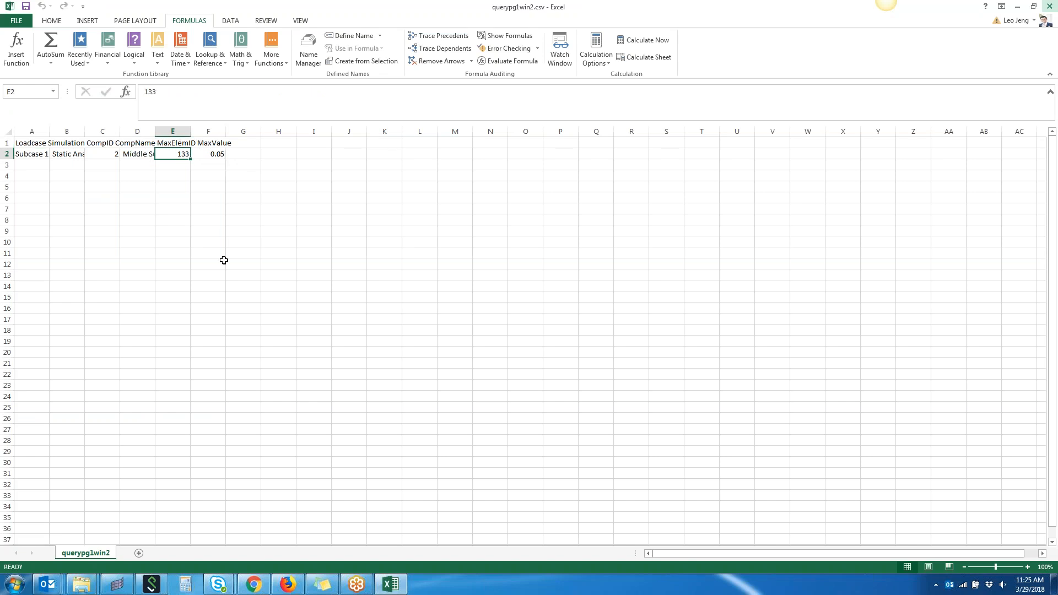
click(1019, 5)
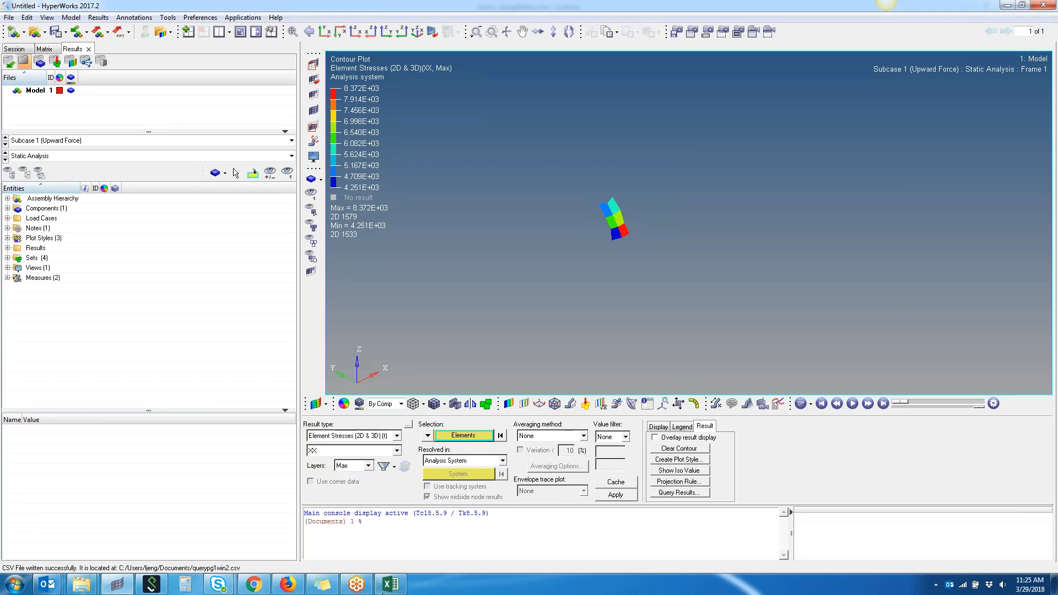
mouse_move(82, 585)
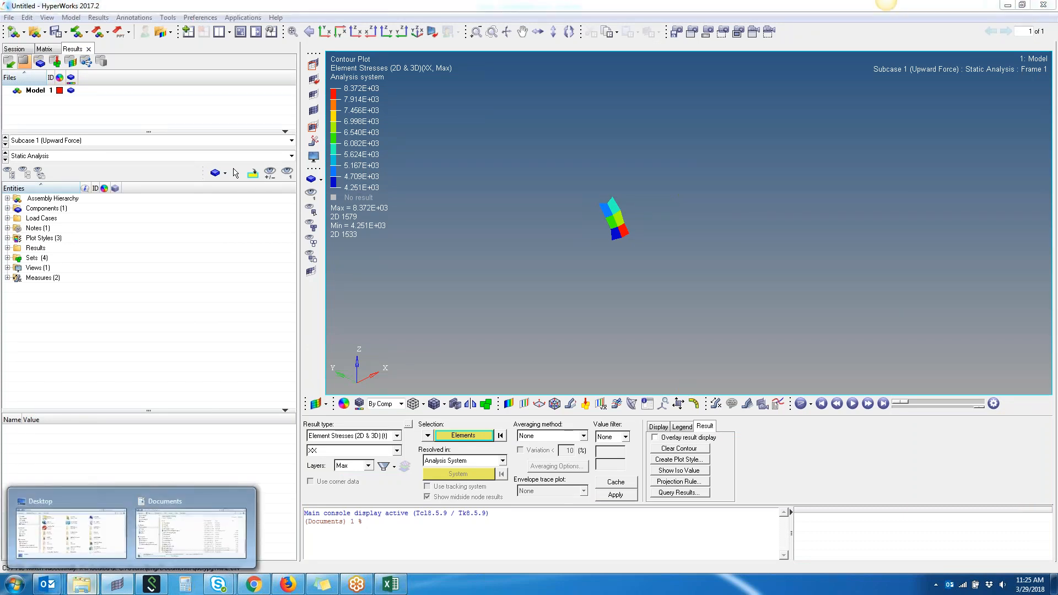
click(190, 532)
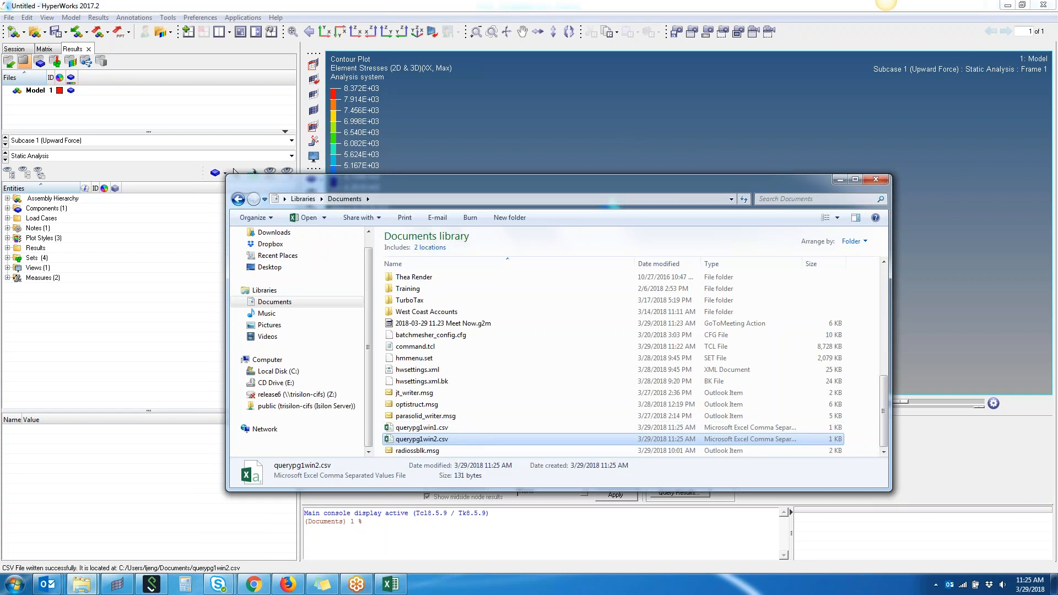
click(395, 591)
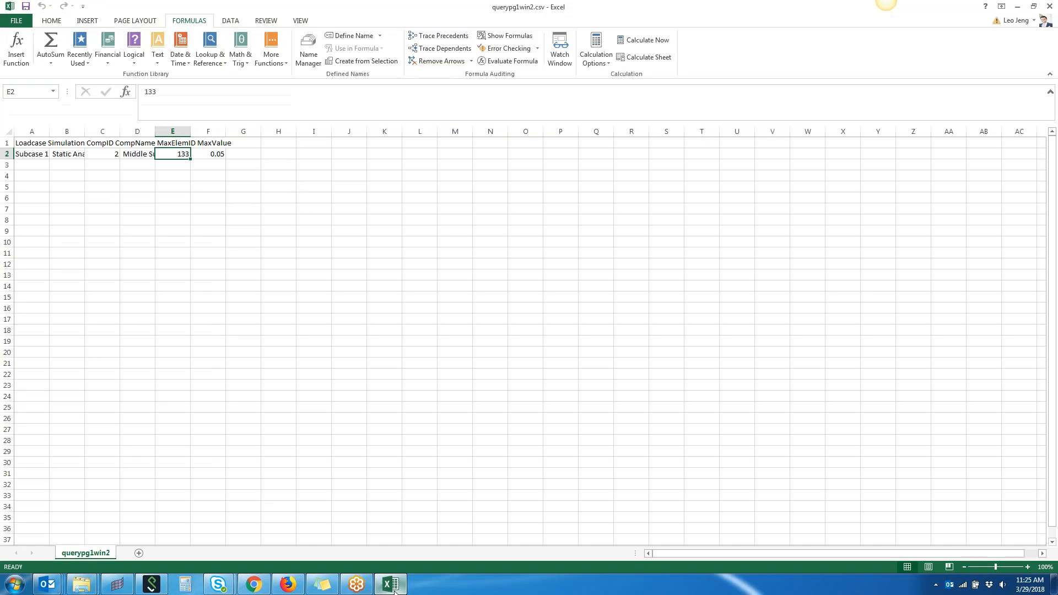
click(395, 591)
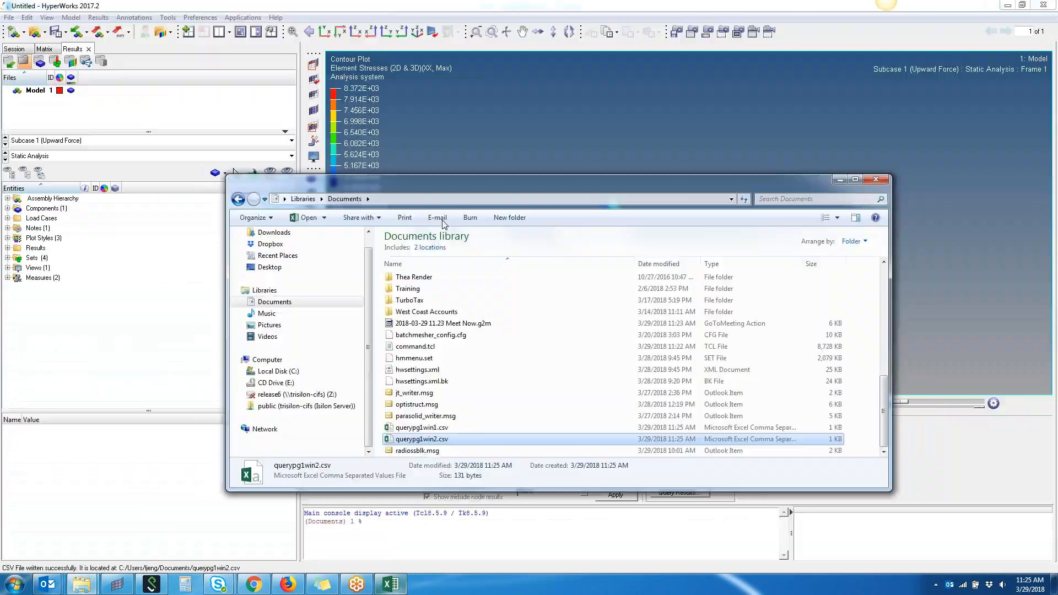
click(496, 124)
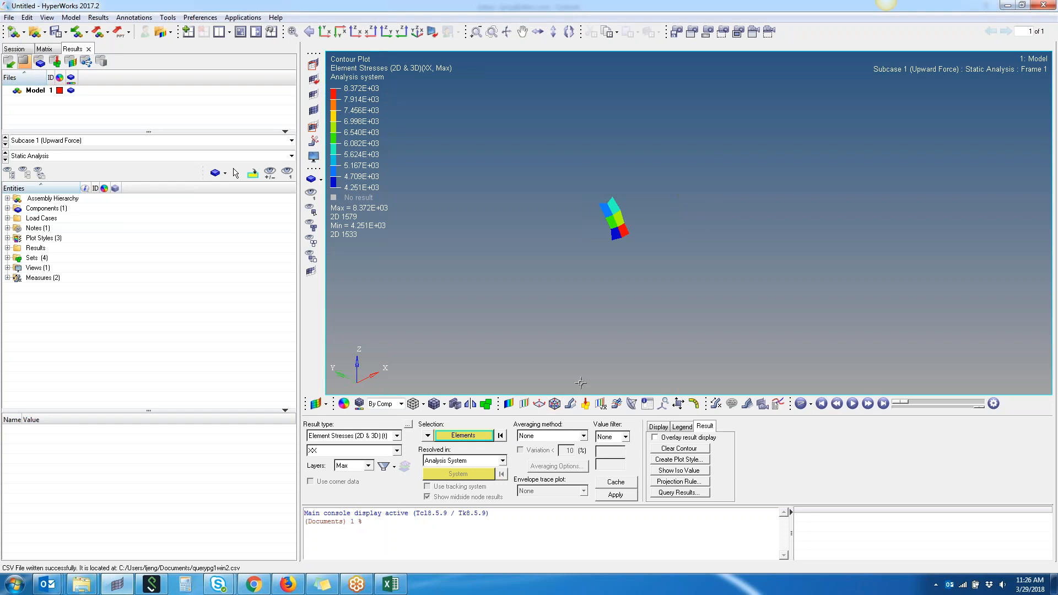
- Clear the contour, unmask all elements and rotate the view to show the whole clip
click(688, 450)
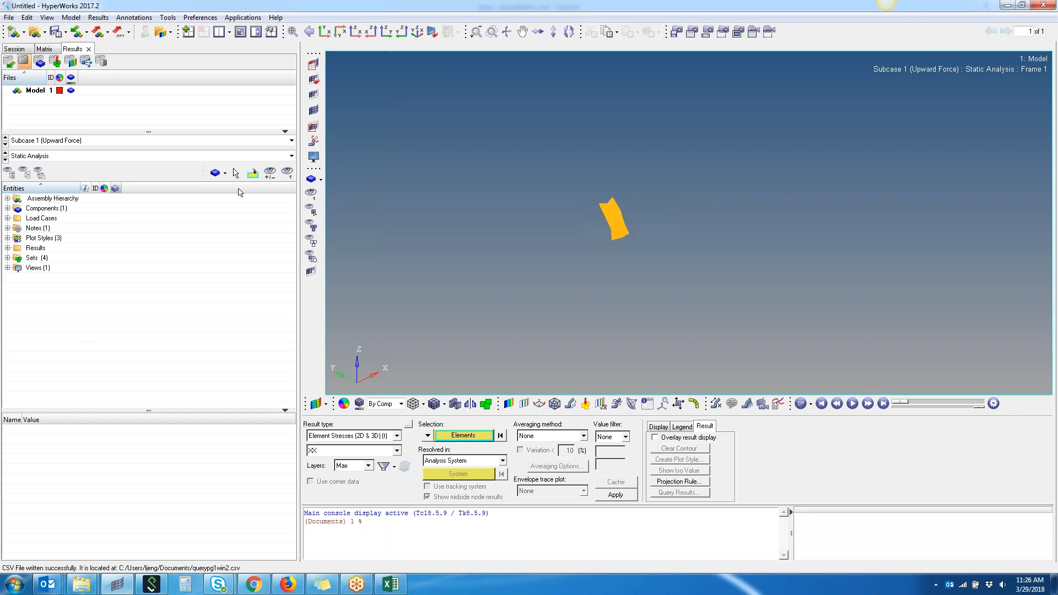
click(313, 110)
ctrl+drag(654, 284, 557, 280)
ctrl+drag(628, 353, 715, 242)
ctrl+drag(648, 140, 402, 115)
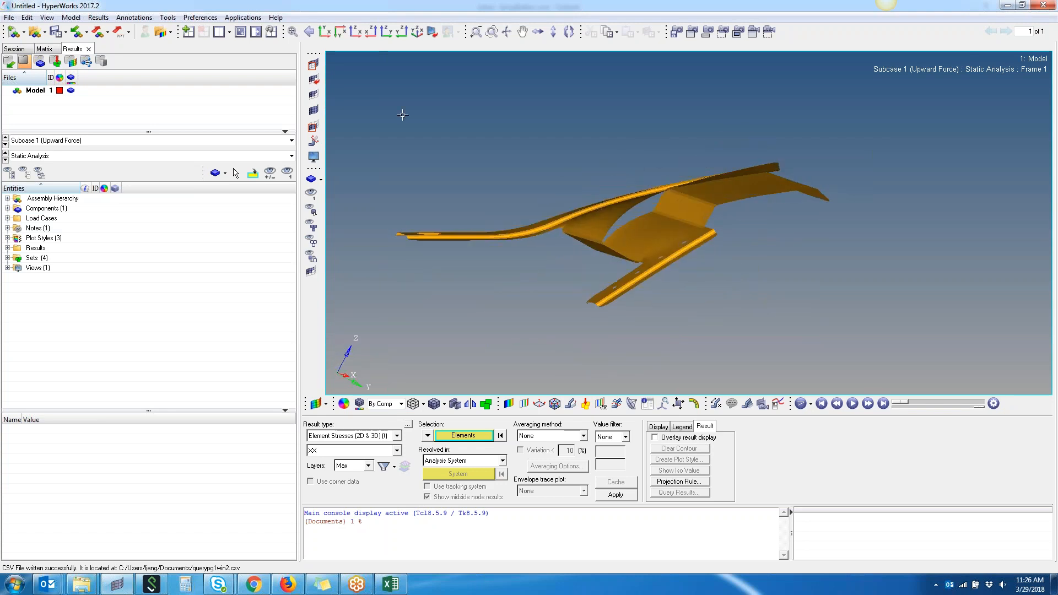
- Switch to a three-window page layout with one large pane and two stacked panes
click(245, 36)
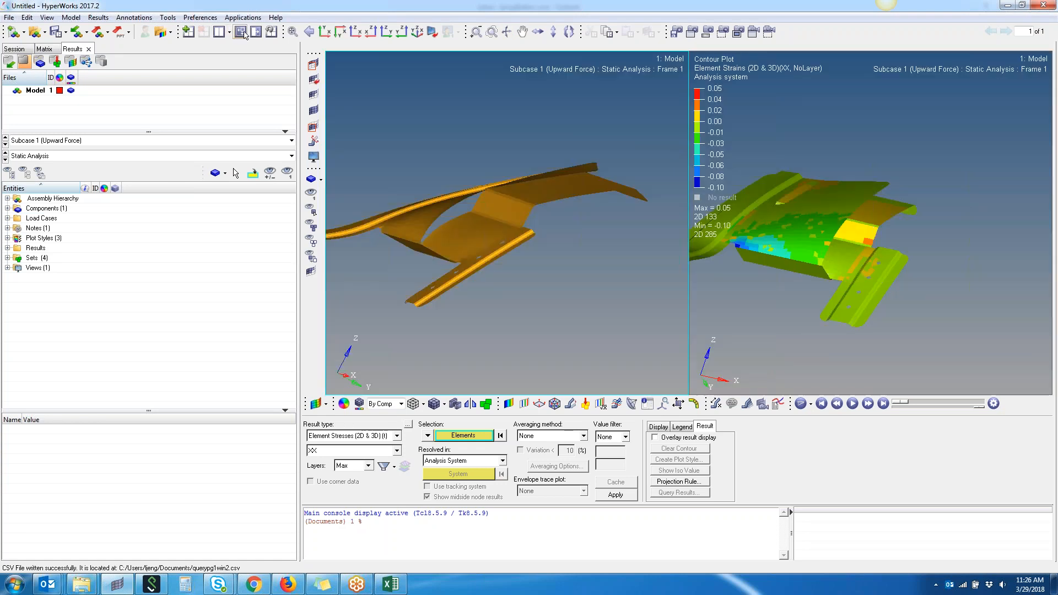
click(246, 35)
click(230, 32)
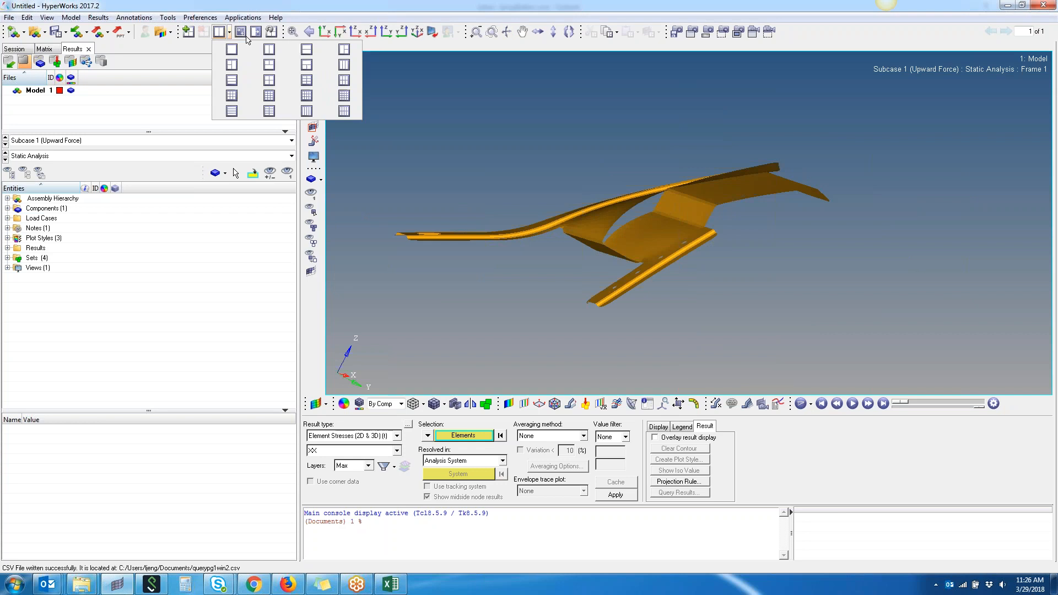
click(319, 52)
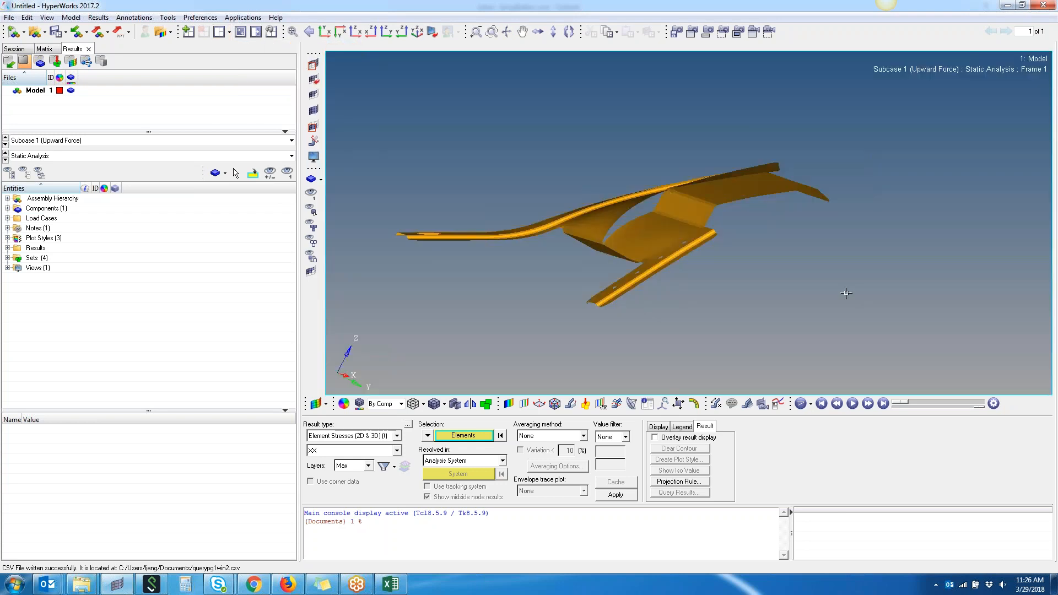
- Load HyperMesh into the lower-right window
click(825, 316)
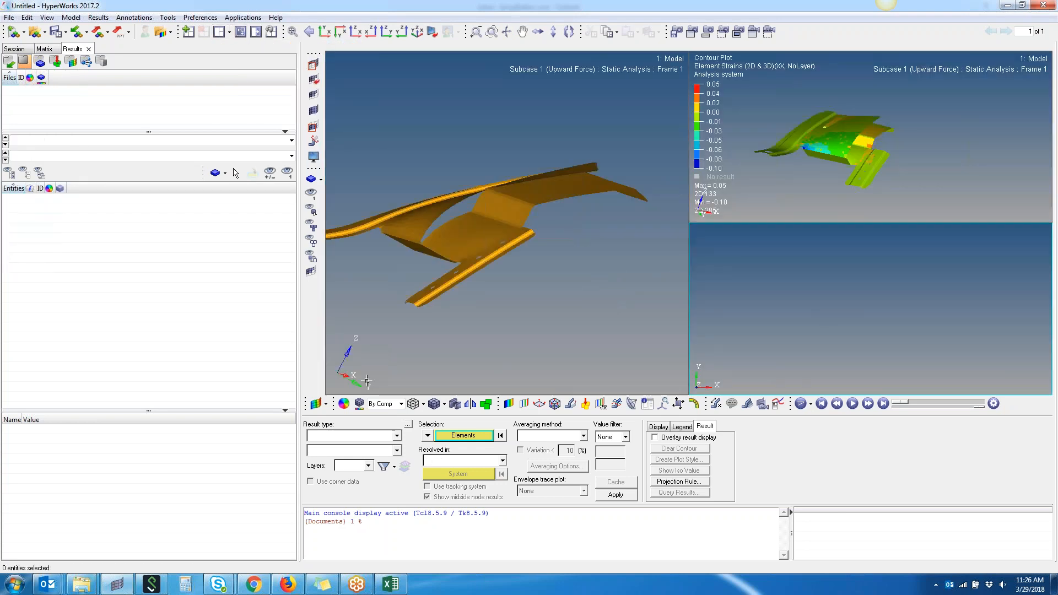
click(325, 405)
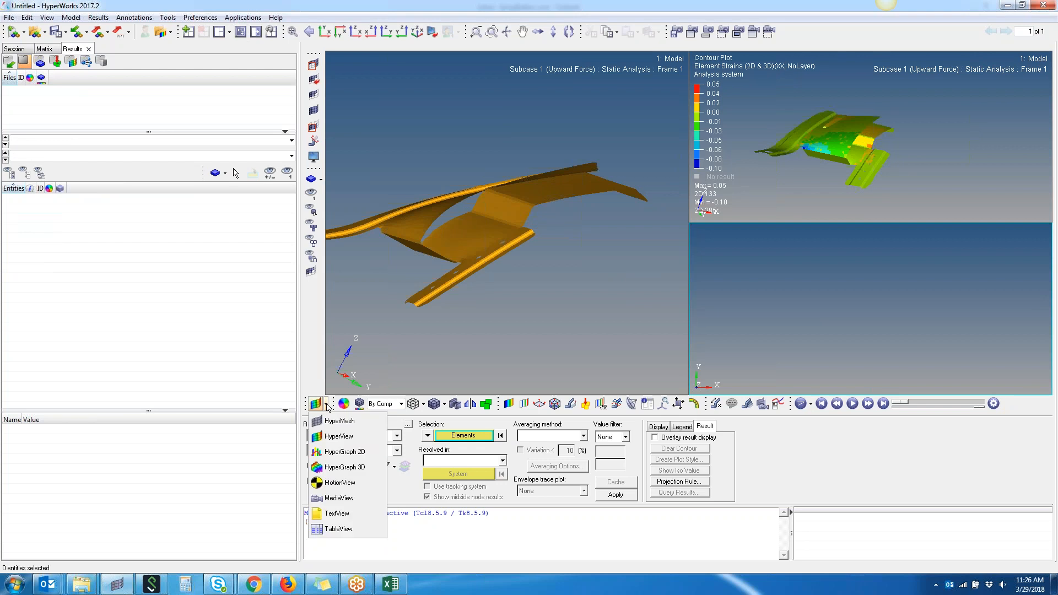
click(338, 422)
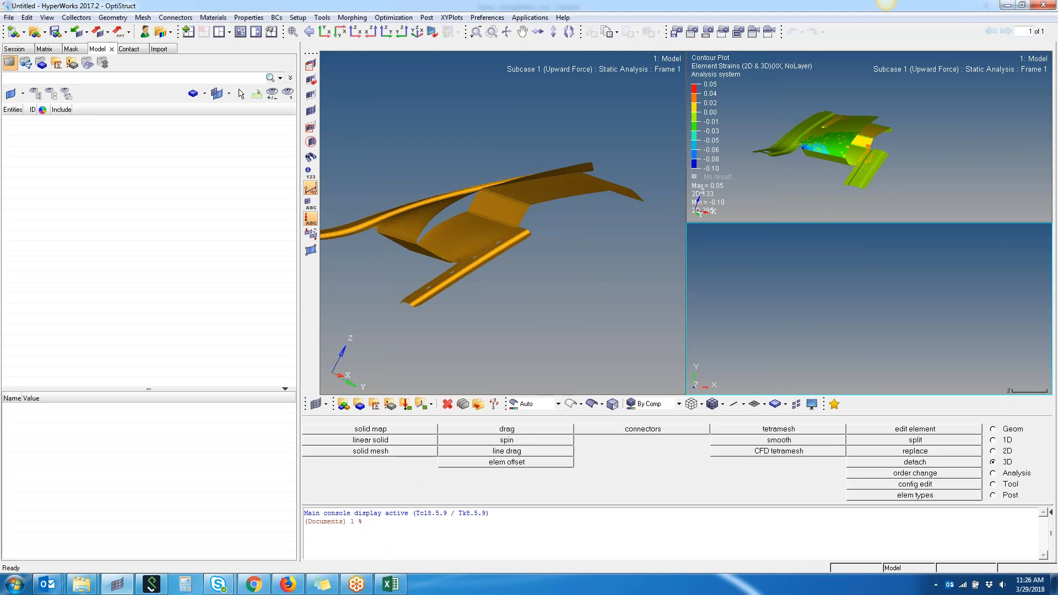
- Open the Matrix Browser and make the large HyperView window active
click(322, 18)
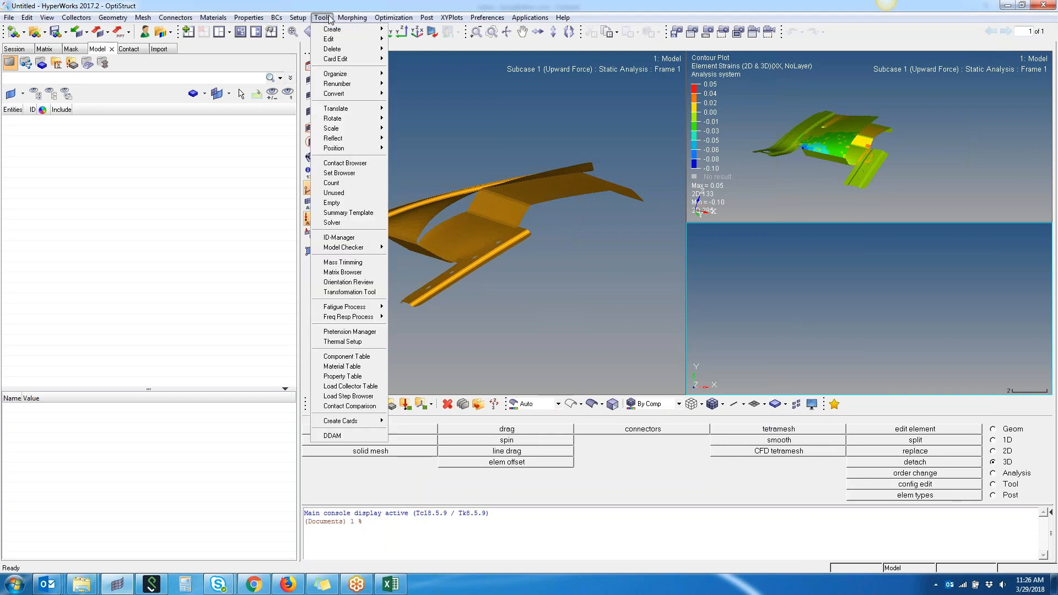
click(378, 273)
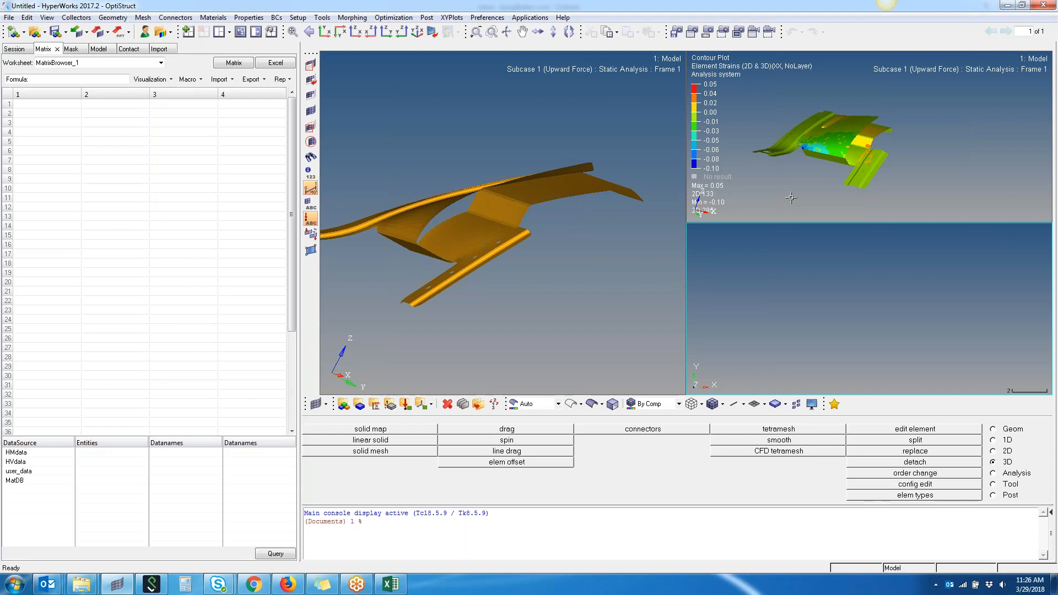
click(620, 278)
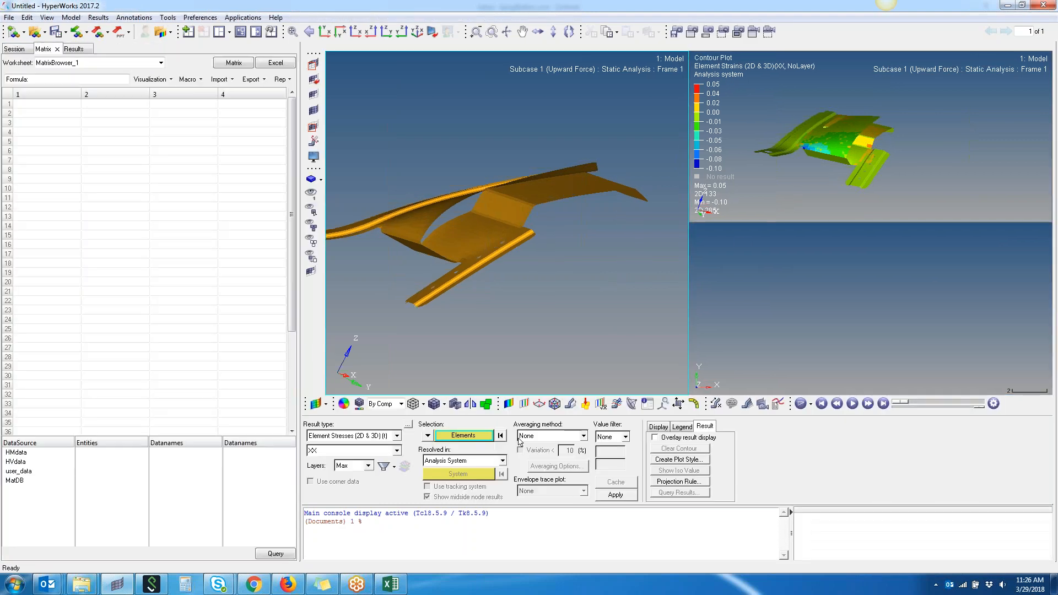
- Query HVdata elements by window-selecting the elements in the clip's central bend region
click(22, 462)
click(115, 453)
click(276, 554)
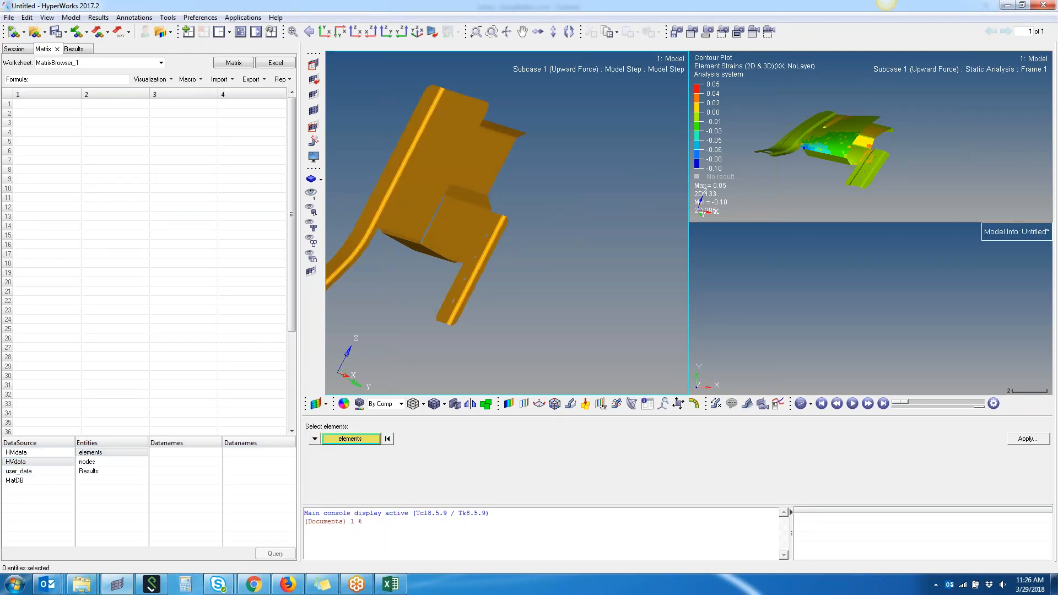
ctrl+right_drag(449, 289, 604, 298)
ctrl+scroll(603, 299, up, 2)
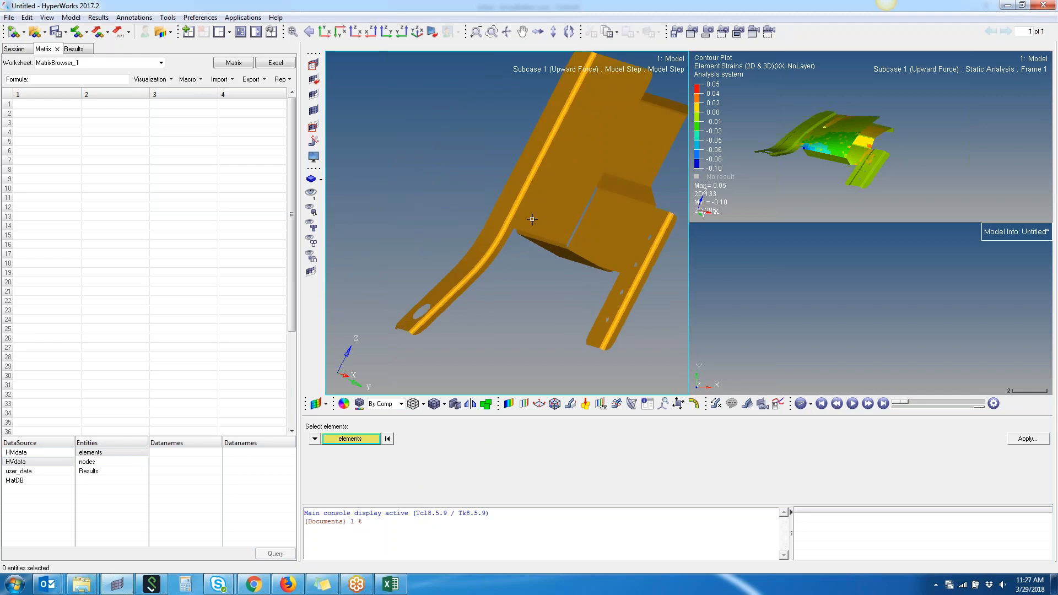
shift+drag(532, 219, 588, 293)
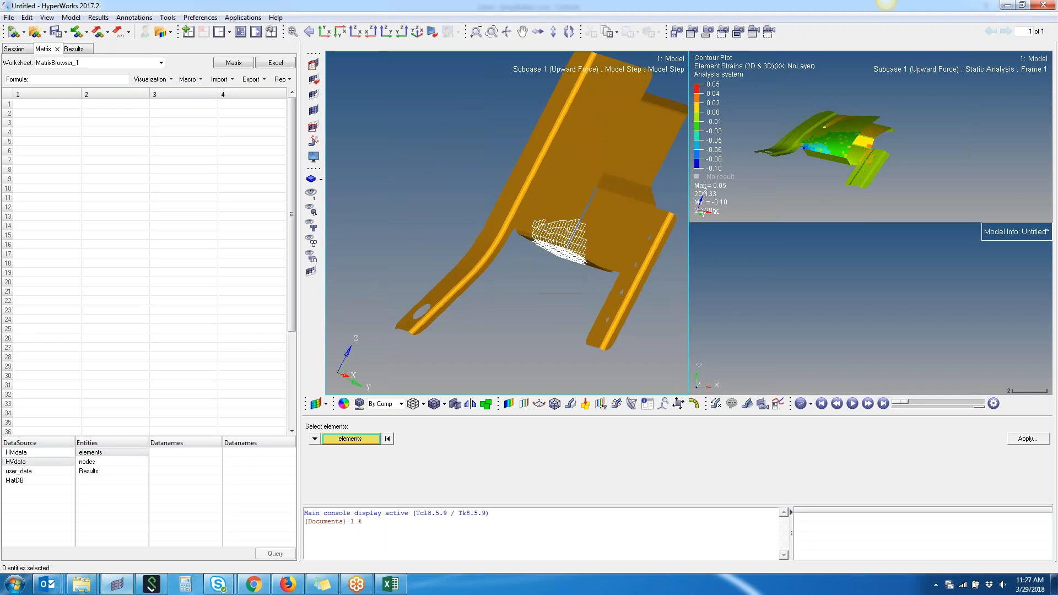
click(1028, 439)
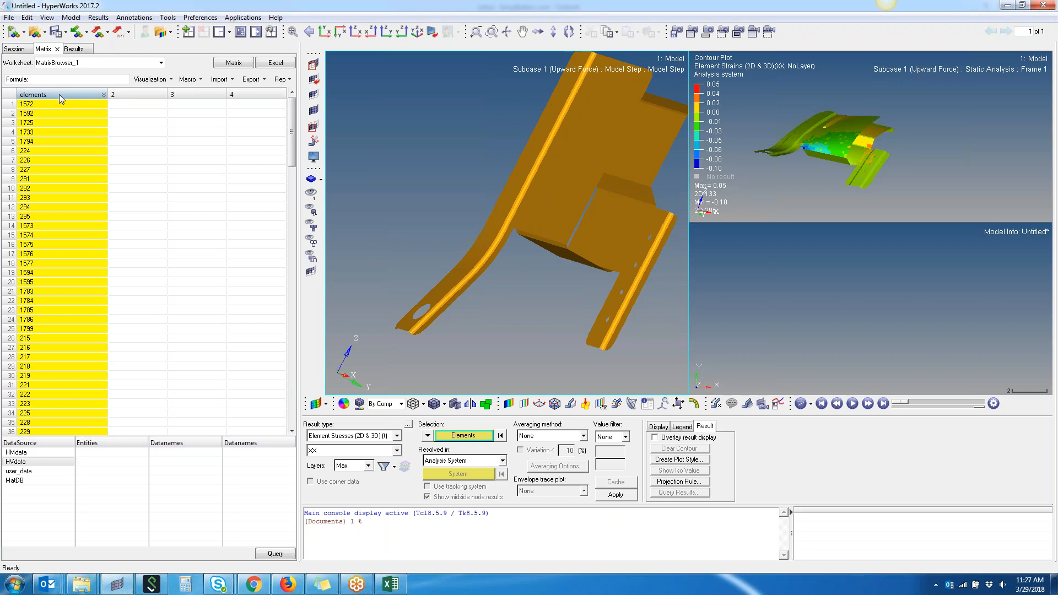
- Select the elements column and choose Results with multiple_subcases as the data to query
click(59, 96)
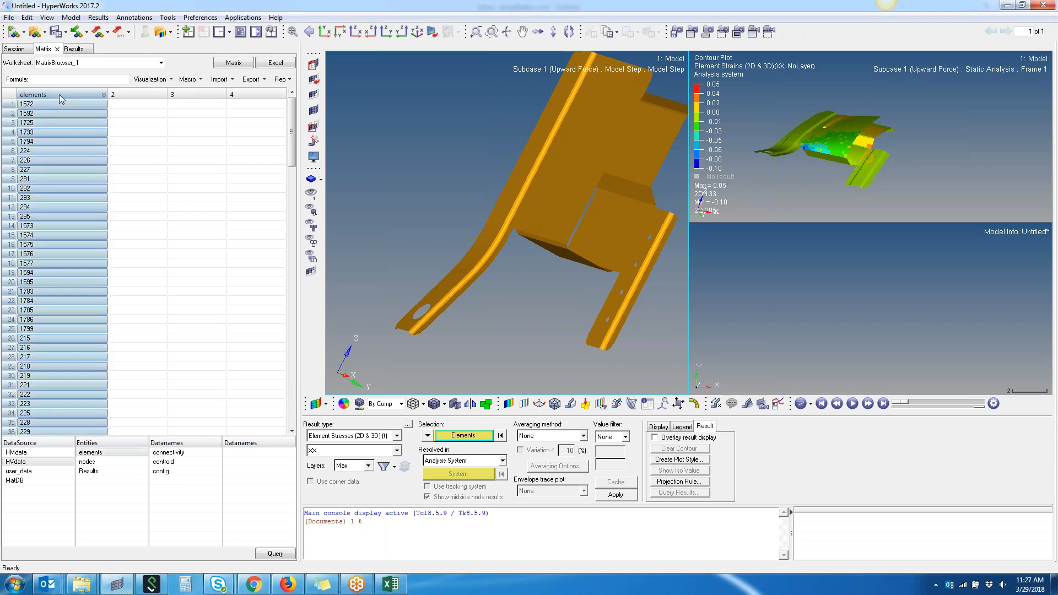
click(105, 475)
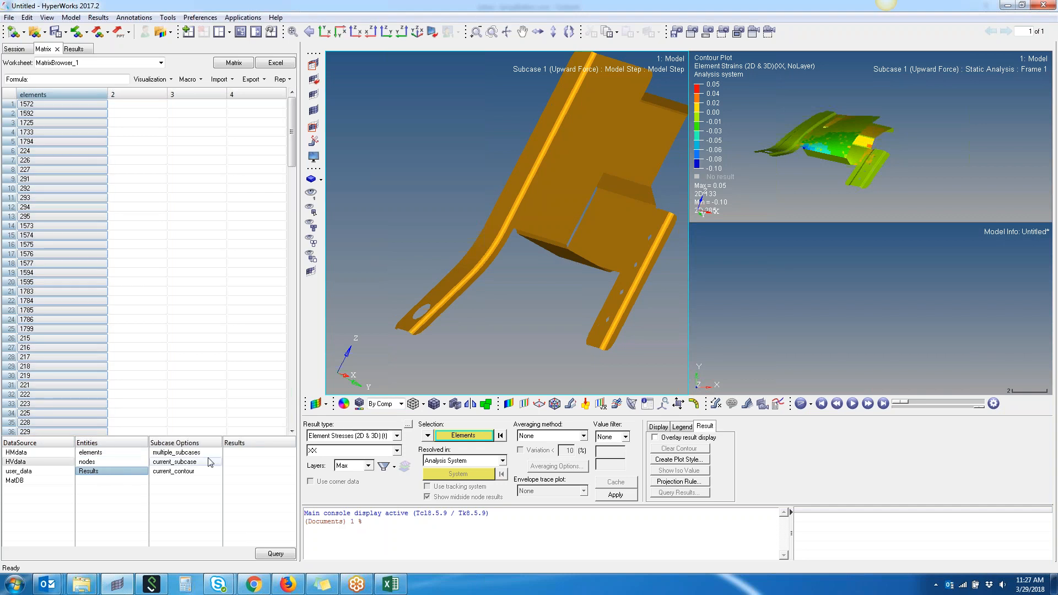
click(190, 454)
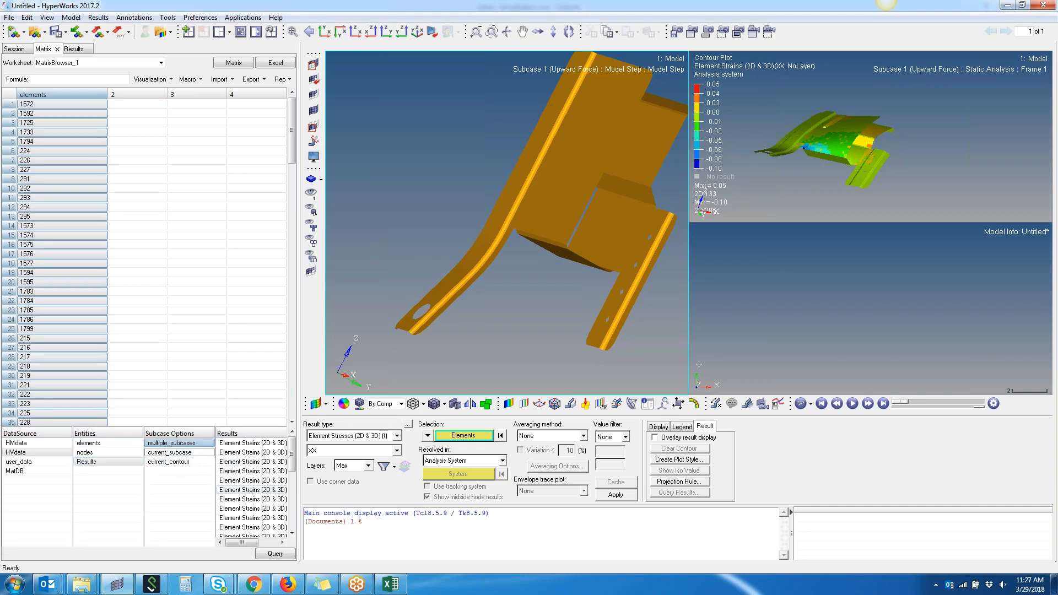
drag(302, 545, 351, 514)
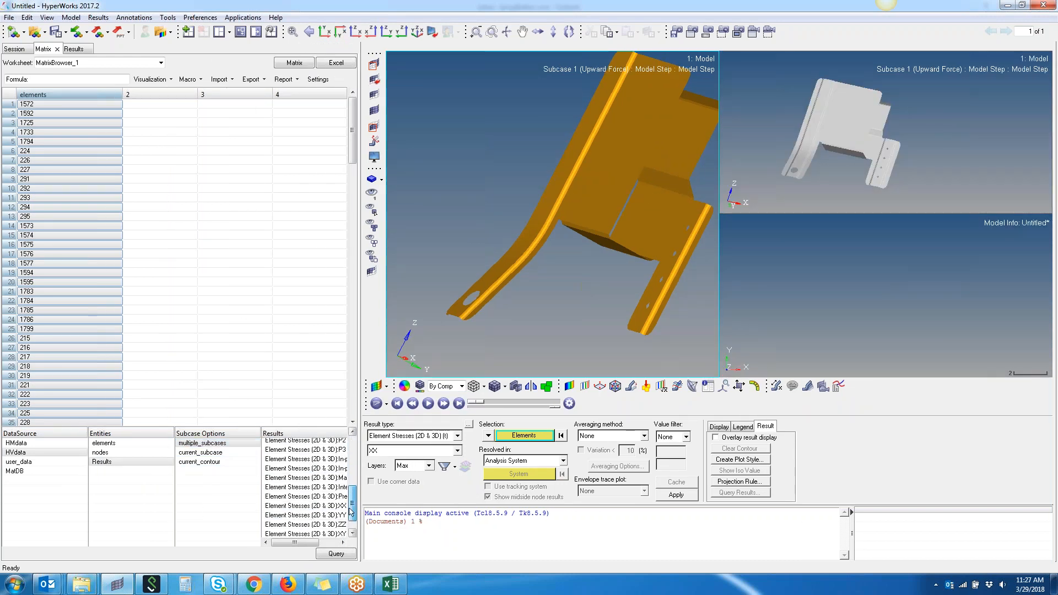
- Query the six Element Stresses (2D & 3D) components XX, YY, ZZ, XY, YZ, ZX for Subcase 1 (Upward Force)
click(334, 504)
ctrl+click(333, 516)
ctrl+click(333, 524)
scroll(332, 524, down, 1)
ctrl+click(330, 511)
ctrl+click(330, 520)
ctrl+click(331, 528)
click(336, 554)
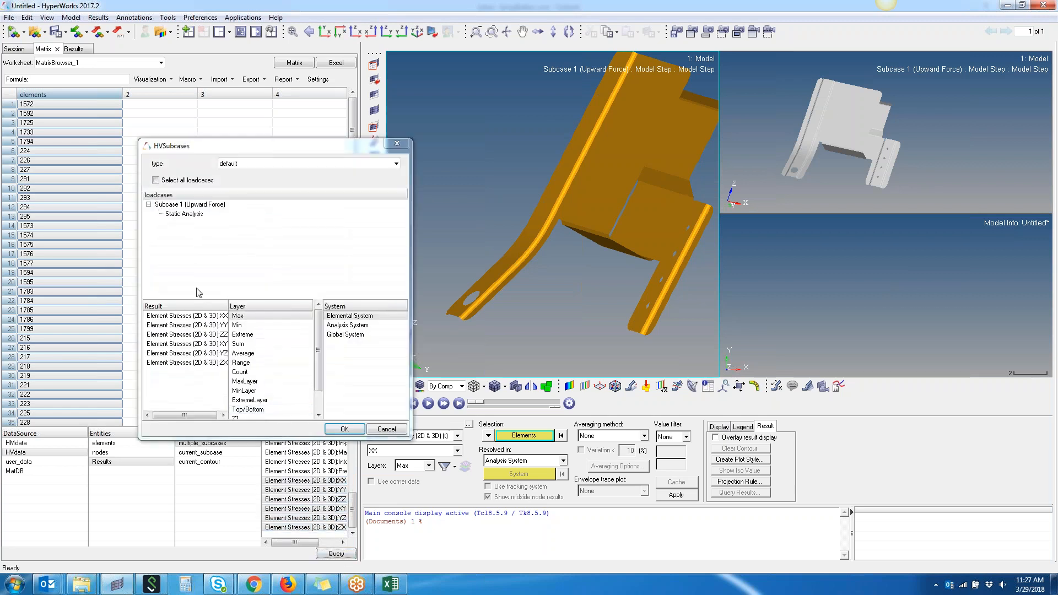
click(180, 205)
click(335, 431)
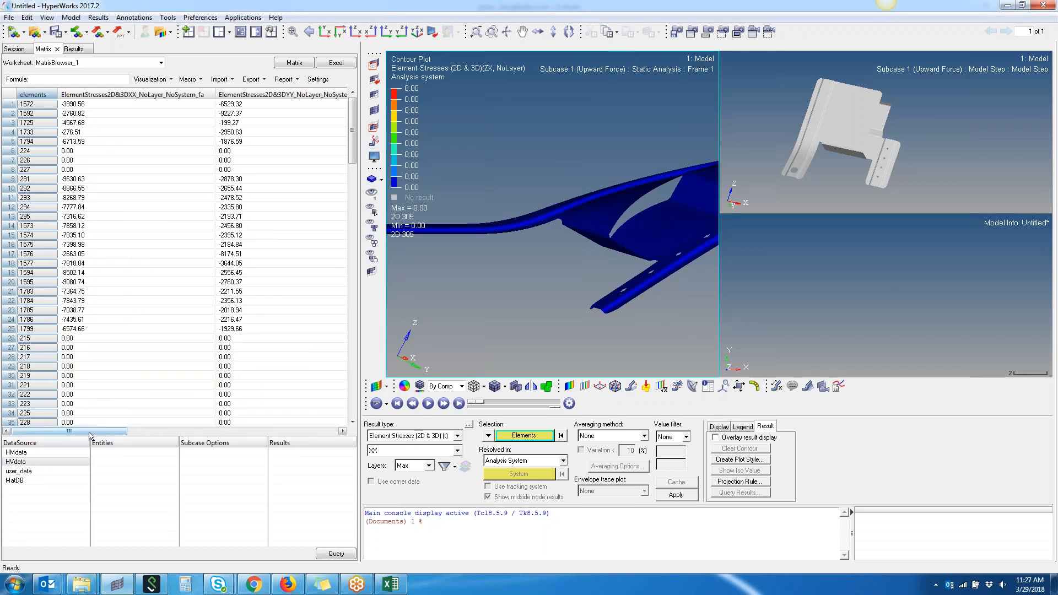
- Export the queried stress table to Excel and maximize the Excel window
drag(91, 434, 58, 444)
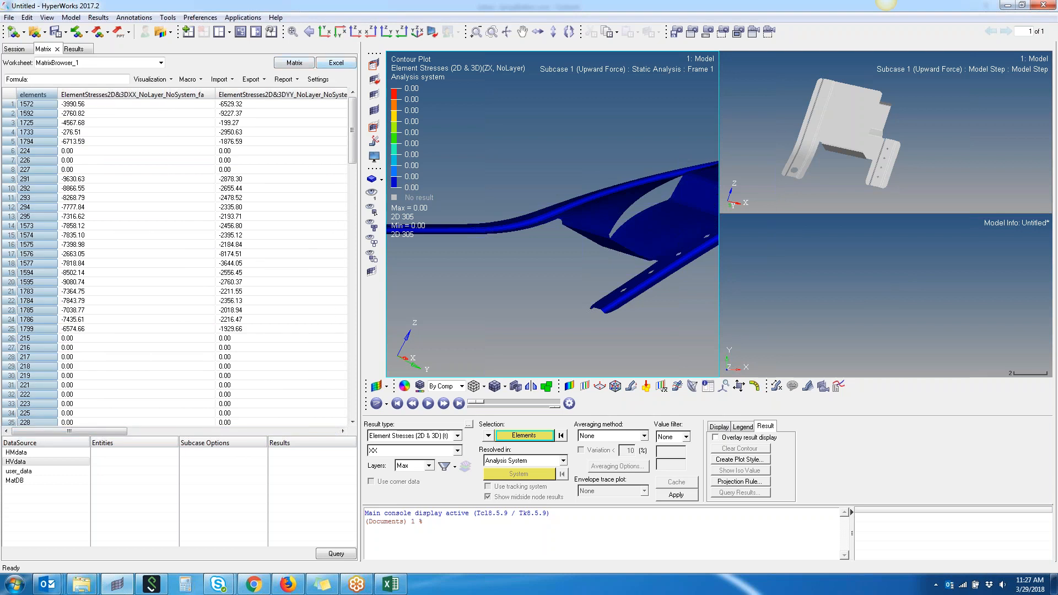
click(342, 65)
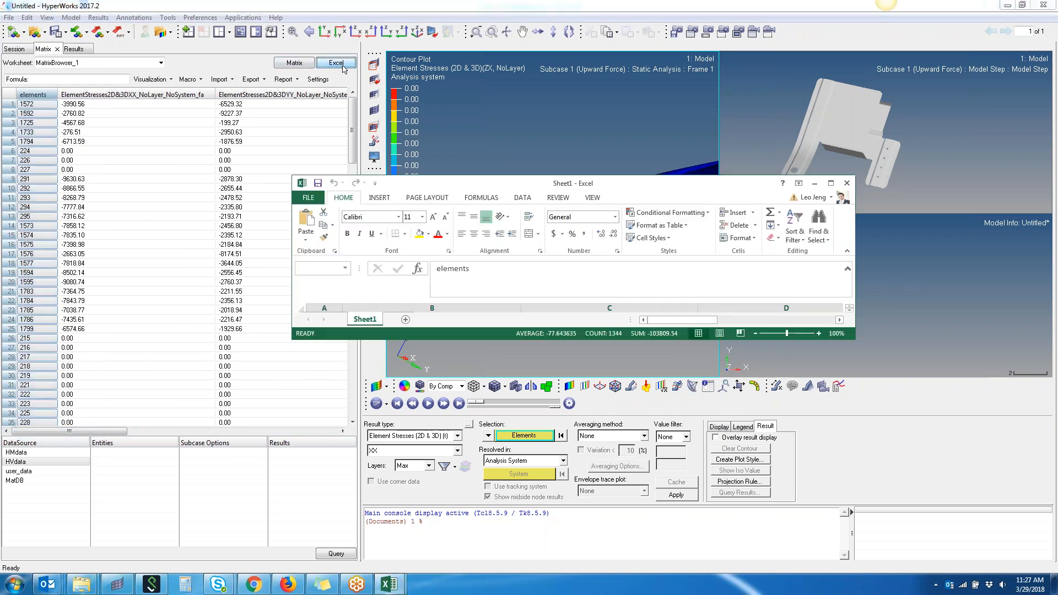
drag(579, 183, 288, 0)
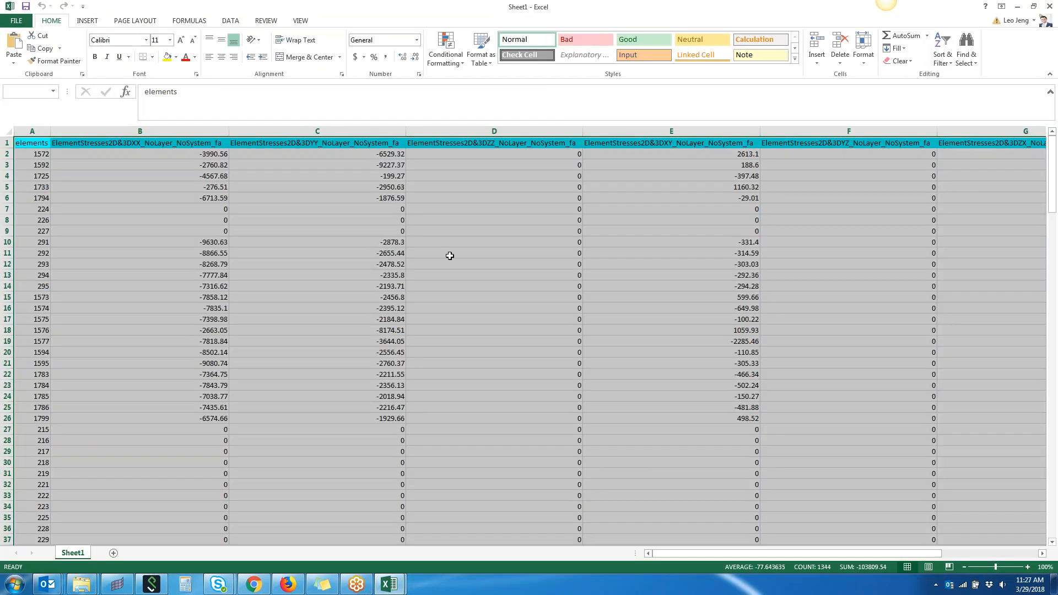
- Add a column header named Resultant in cell H1 after the last stress column
click(439, 320)
drag(792, 559, 919, 554)
click(917, 143)
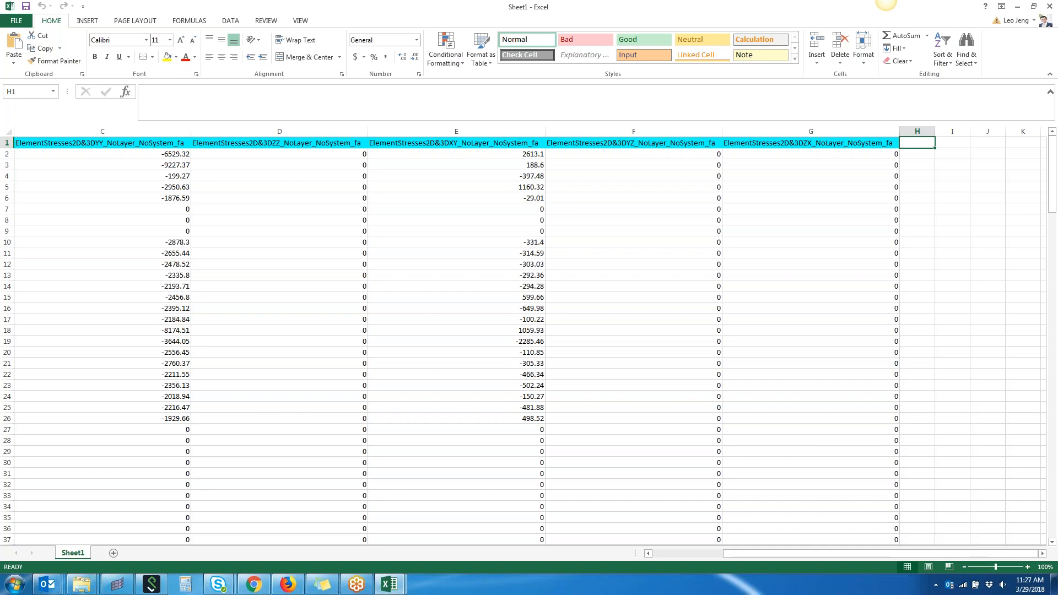
text(Resultant)
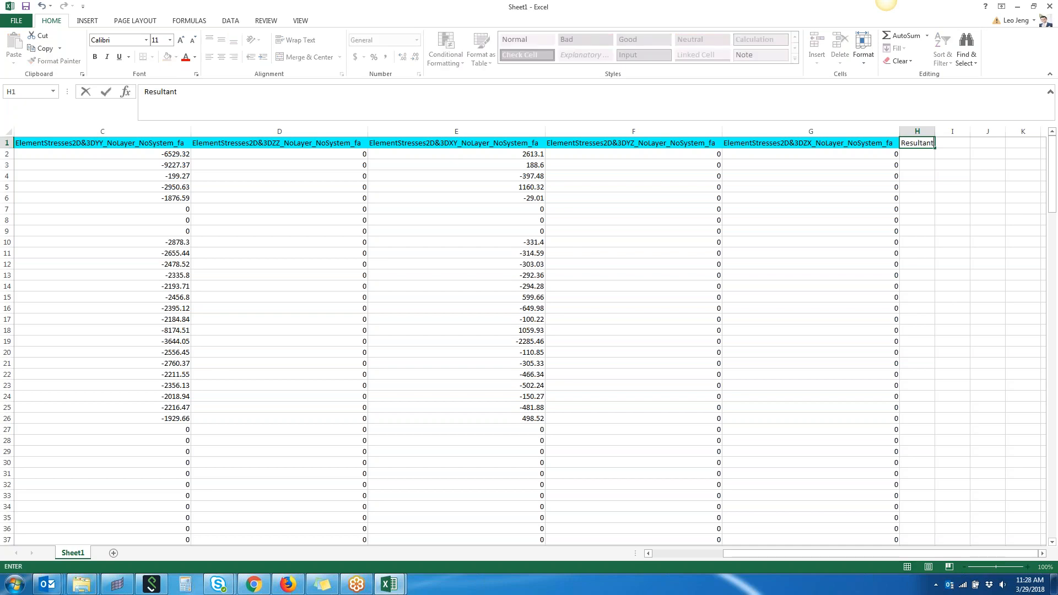
key(Return)
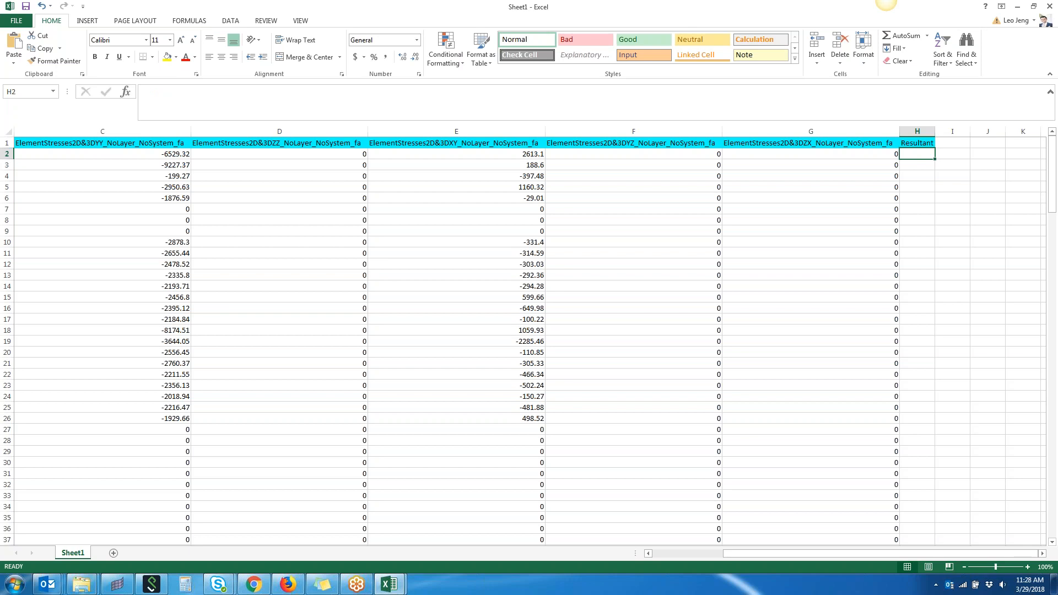
- Enter the formula =SQRT((B2^2)+(C2^2)) in cell H2 combining the XX and YY stresses
text(=sqrt()
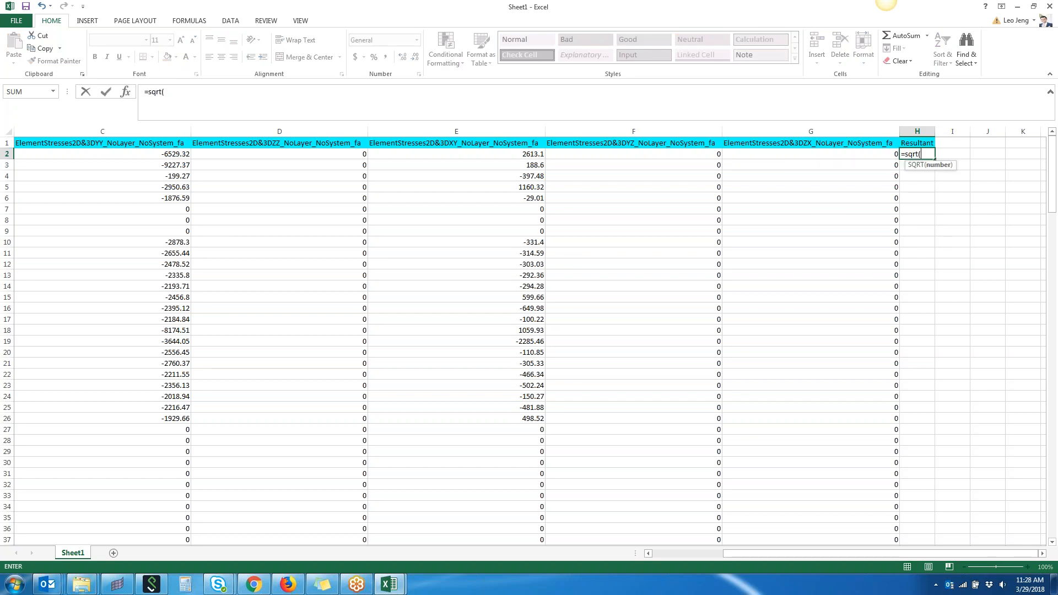
drag(779, 556, 700, 557)
text(()
click(197, 155)
text(^2)+()
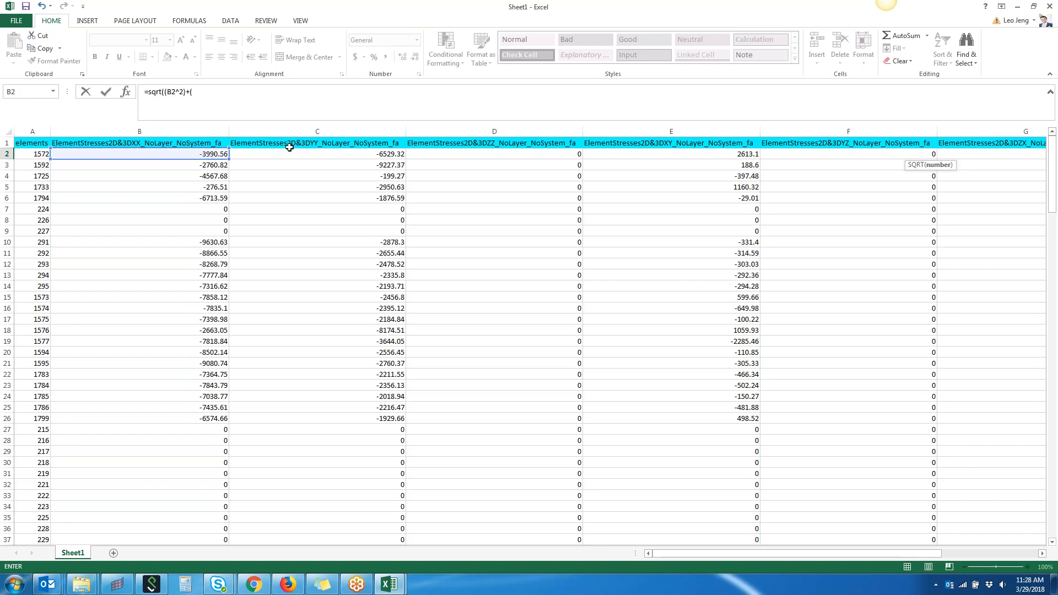
click(292, 152)
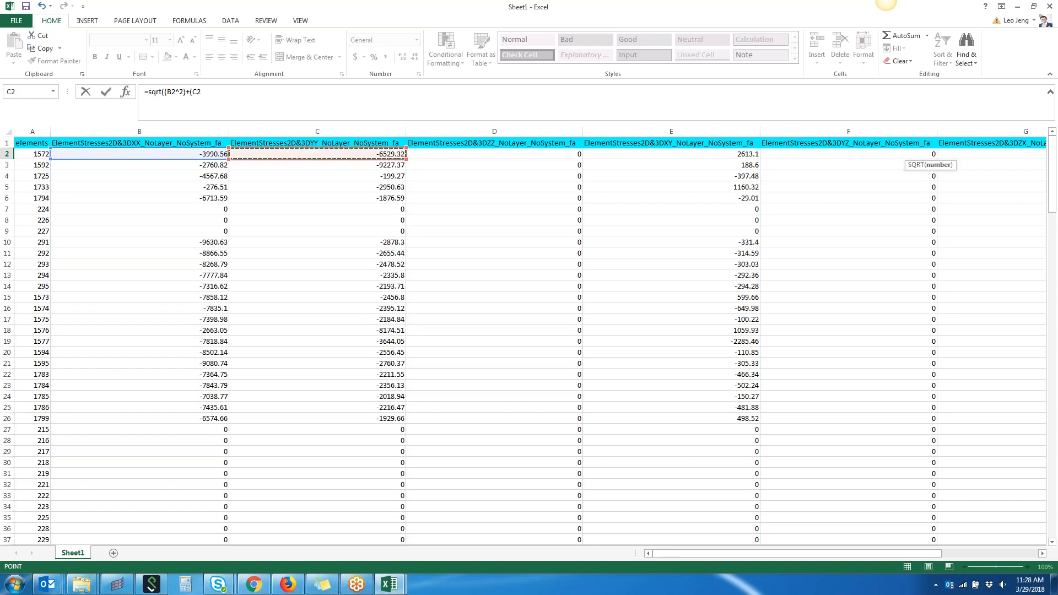
text(^2)
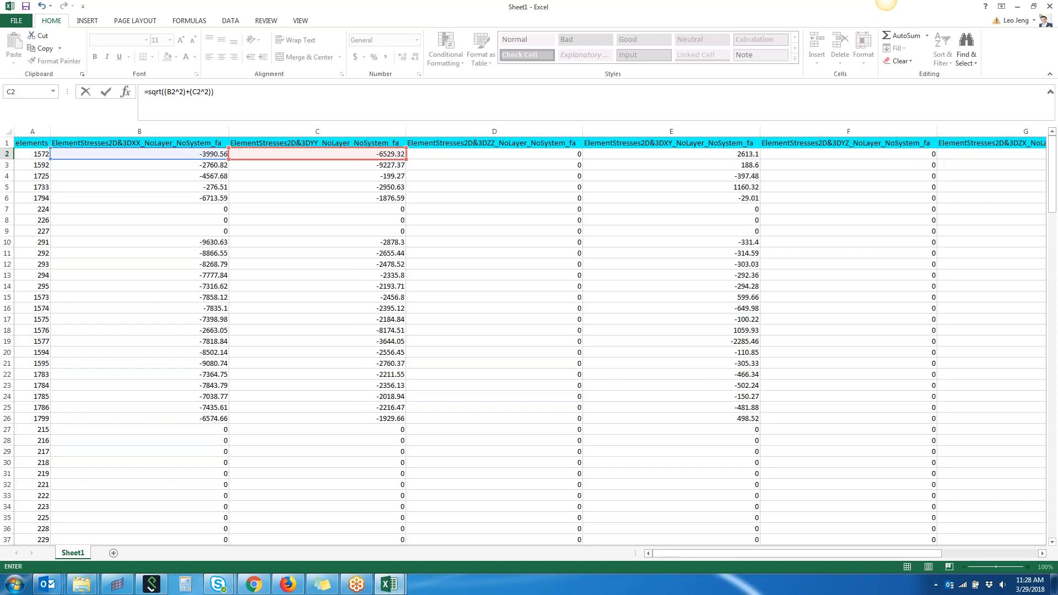
key(Return)
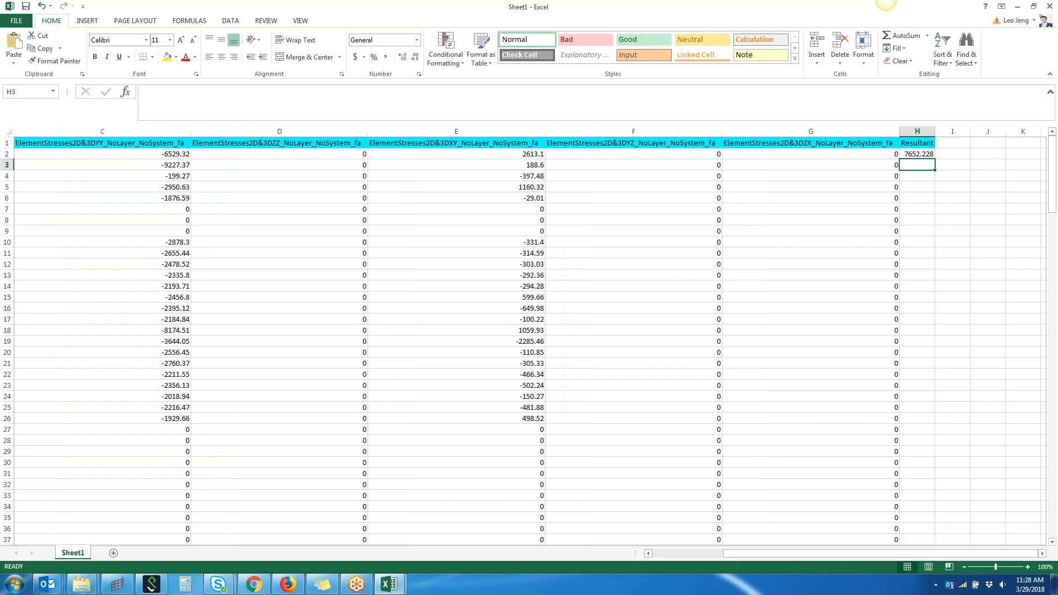
- Fill the Resultant formula down the whole column for all element rows
click(923, 153)
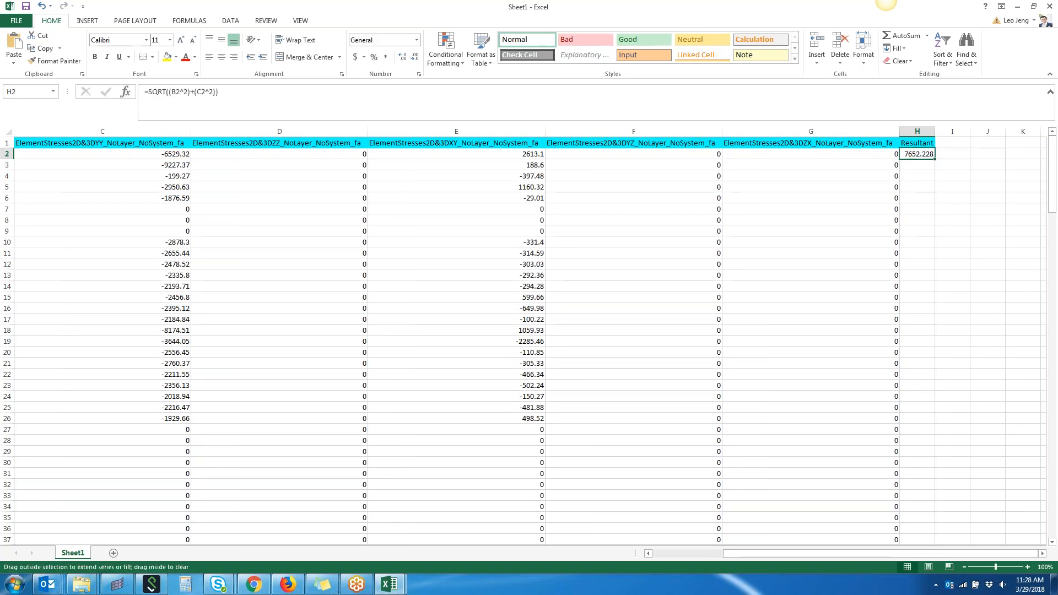
double_click(937, 158)
scroll(975, 378, down, 12)
scroll(976, 377, up, 12)
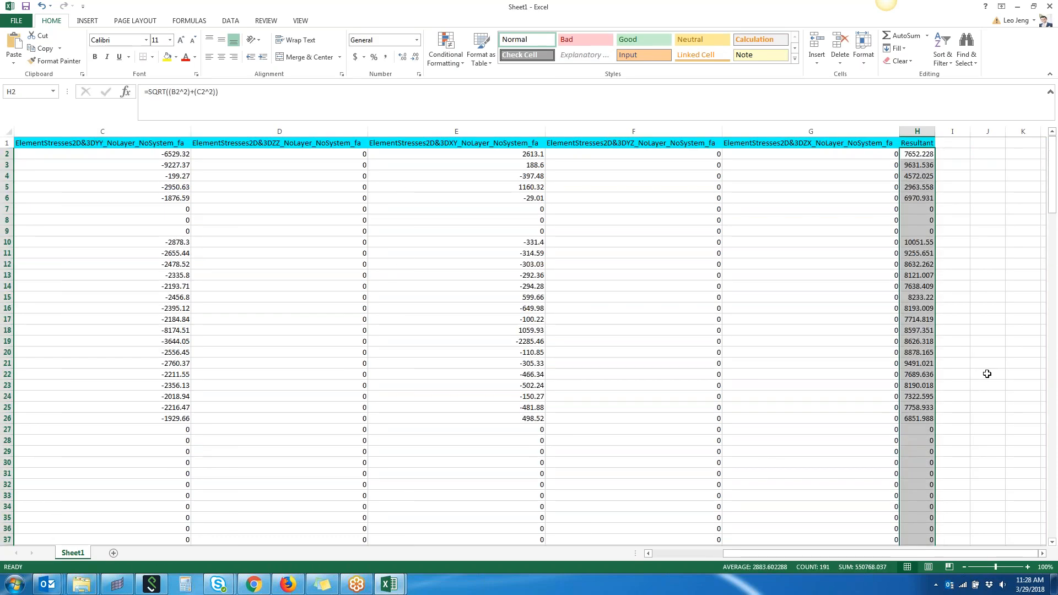
click(1015, 331)
- Save the workbook to the Desktop as Sheet1.csv in CSV (Comma delimited) format, keeping that format
click(26, 19)
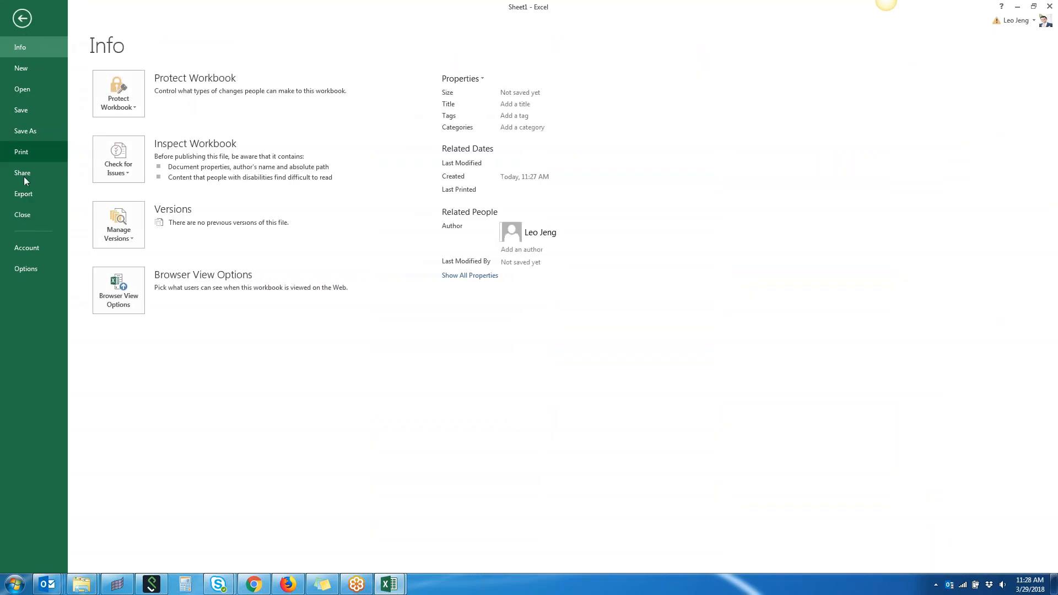
click(30, 131)
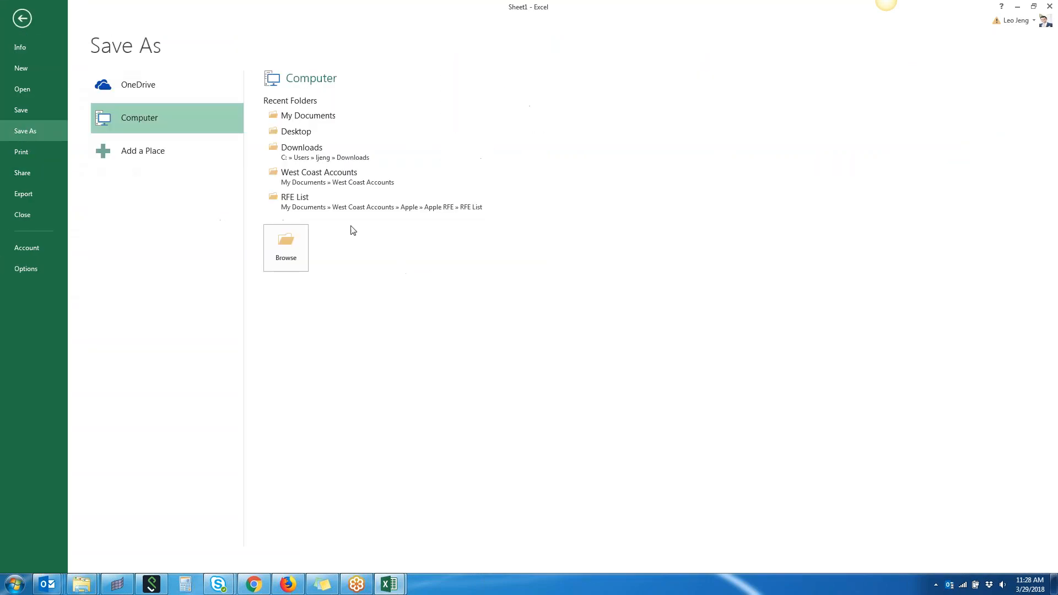
click(316, 134)
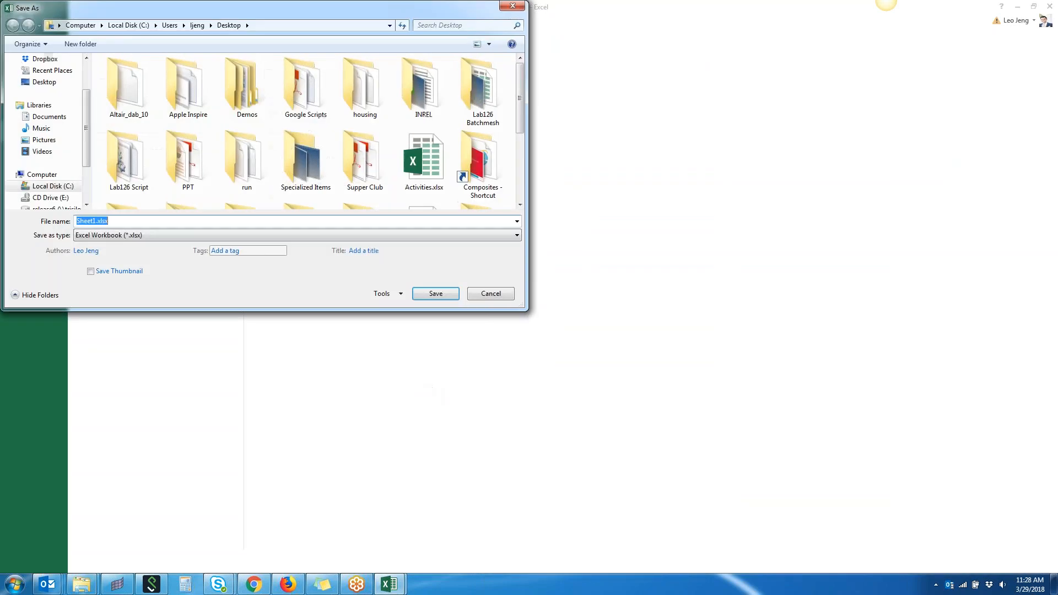
click(150, 236)
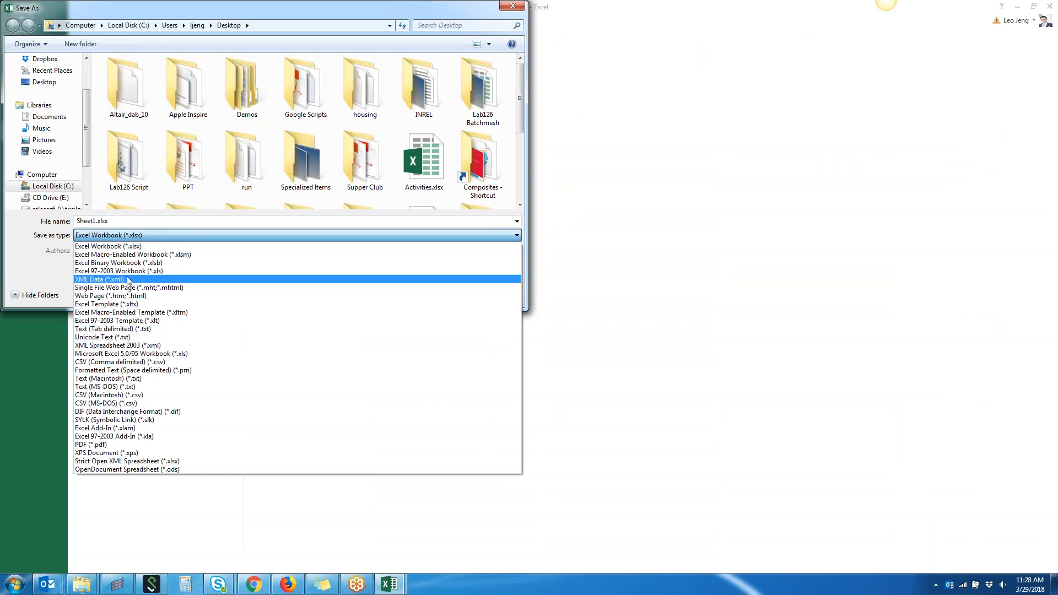
click(128, 362)
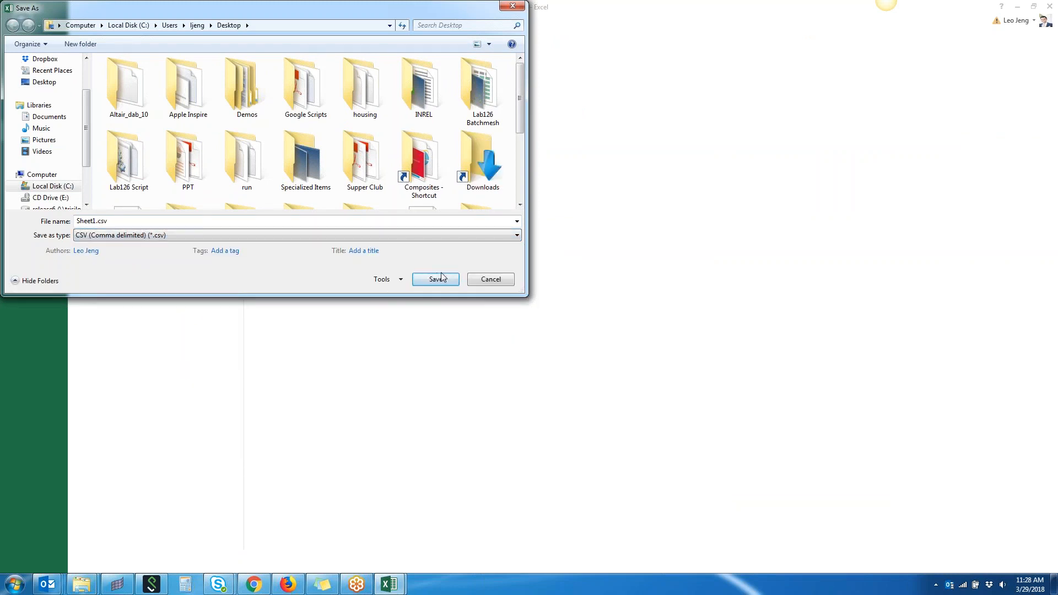
click(436, 279)
click(493, 327)
- Switch back to HyperWorks and import Sheet1.csv from the Desktop into the Matrix Browser
click(116, 584)
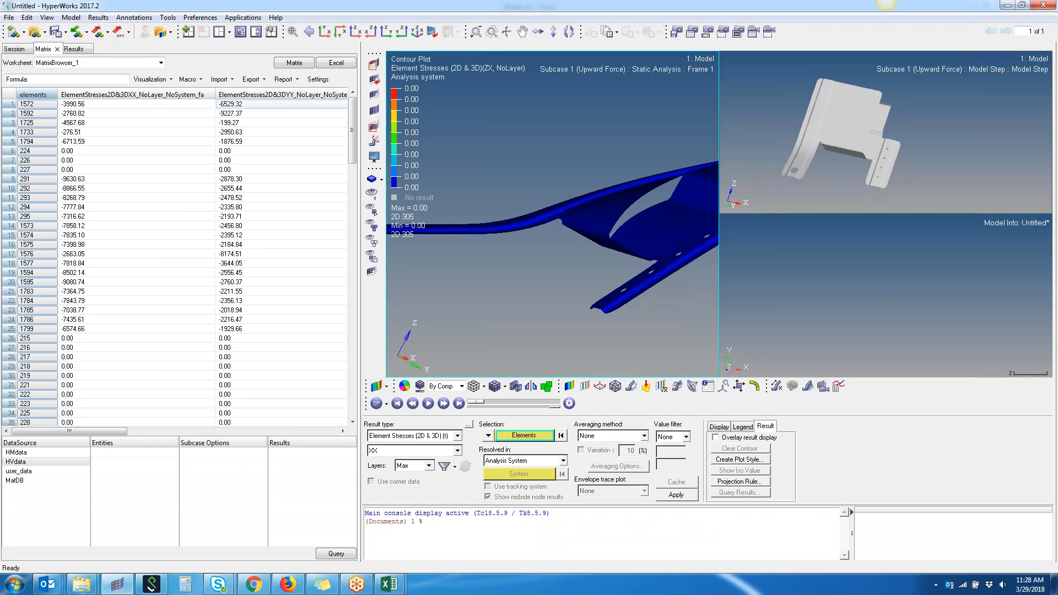
click(234, 80)
click(229, 90)
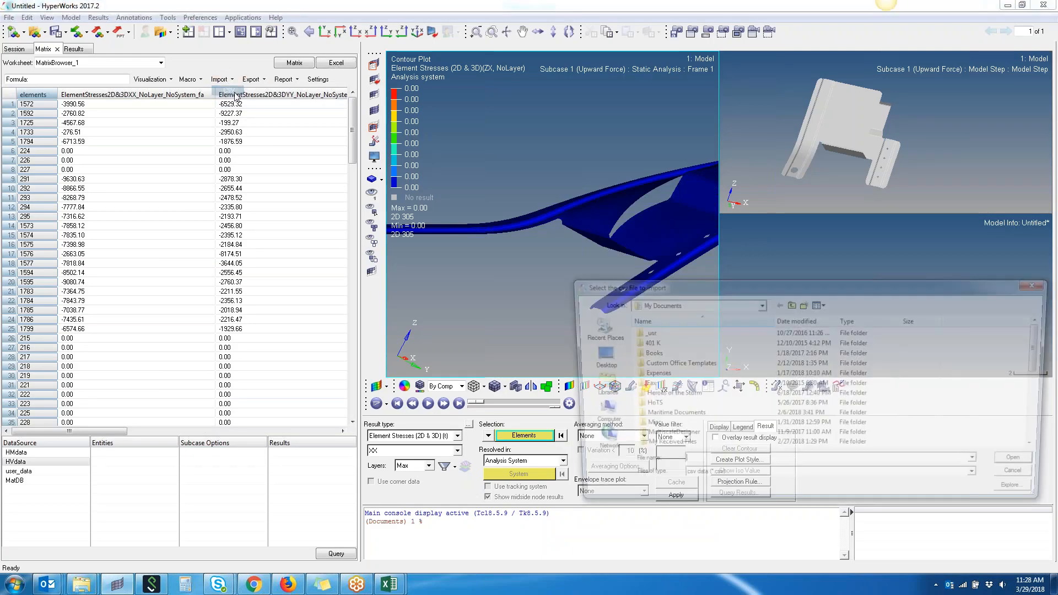
scroll(731, 421, down, 5)
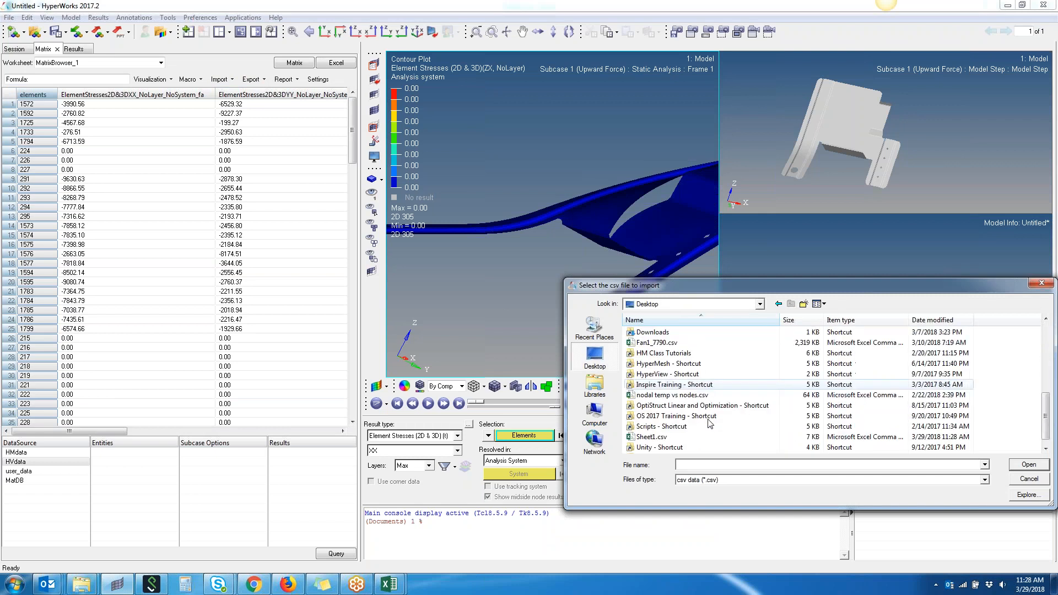
double_click(660, 429)
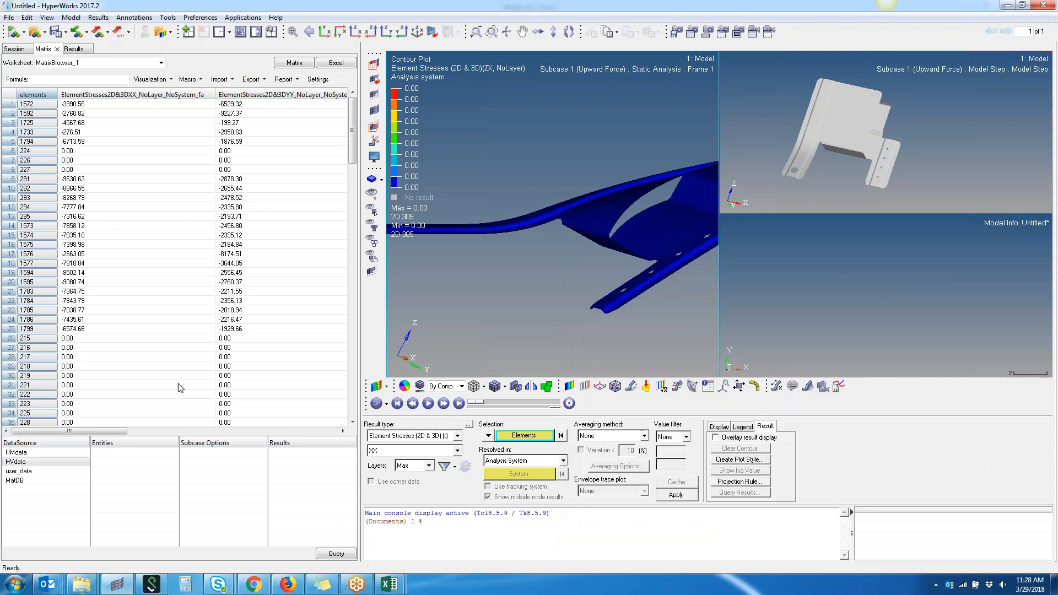
- Examine the imported Resultant column alongside the element ID column in the worksheet
drag(119, 434, 254, 434)
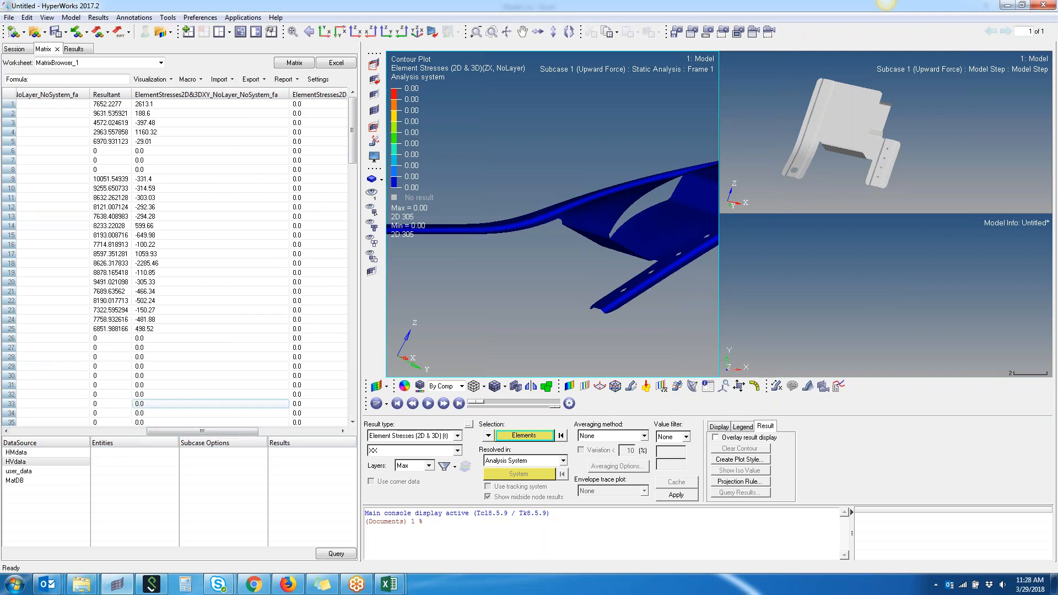
click(121, 96)
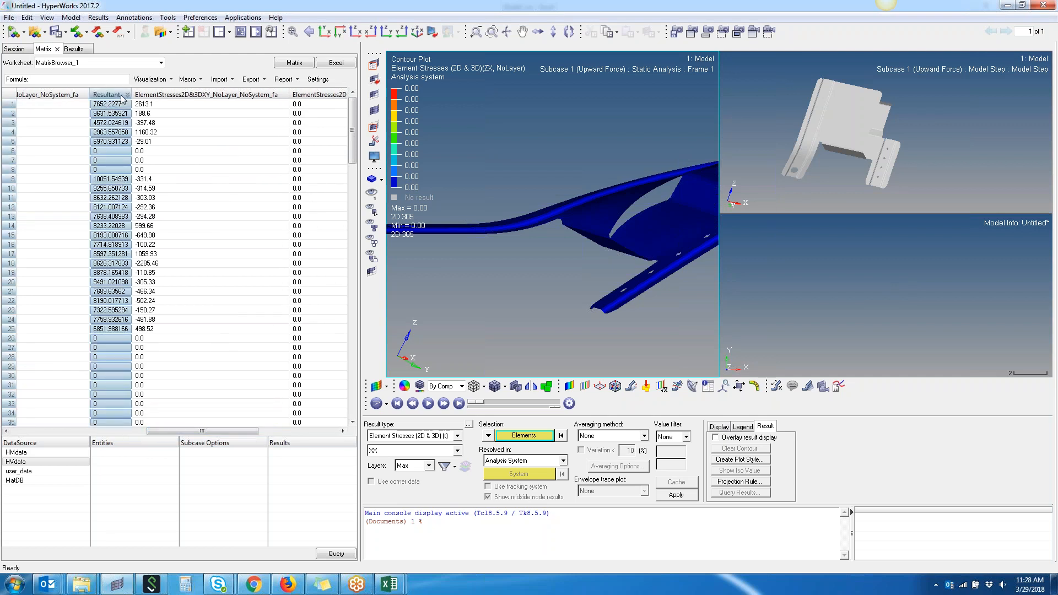
drag(242, 432, 49, 434)
click(33, 95)
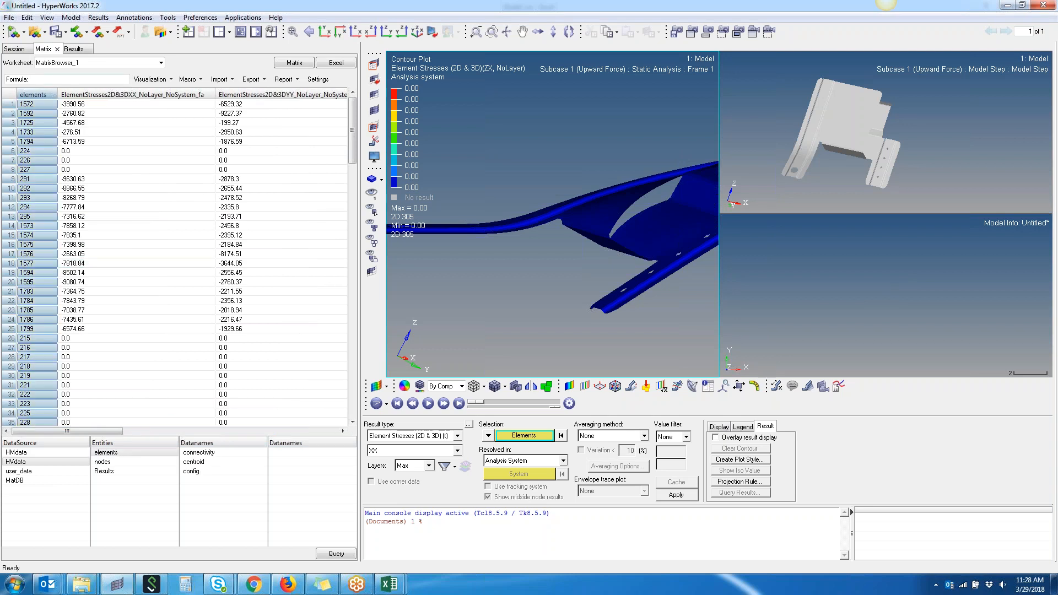
- Choose the elements entity of HMdata and review the remaining stress component columns through the worksheet rows
click(135, 454)
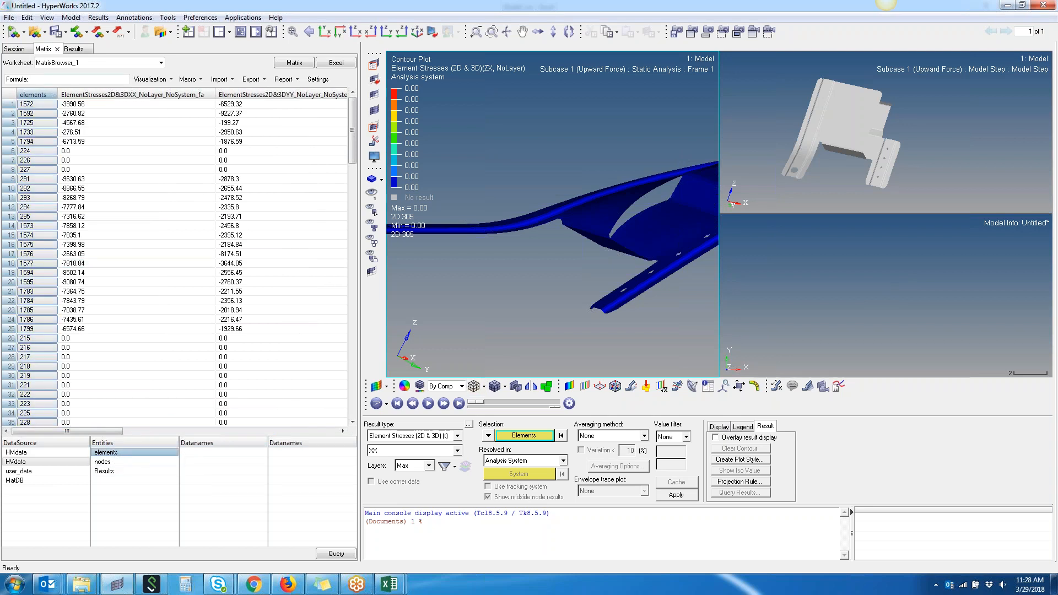
drag(91, 432, 34, 433)
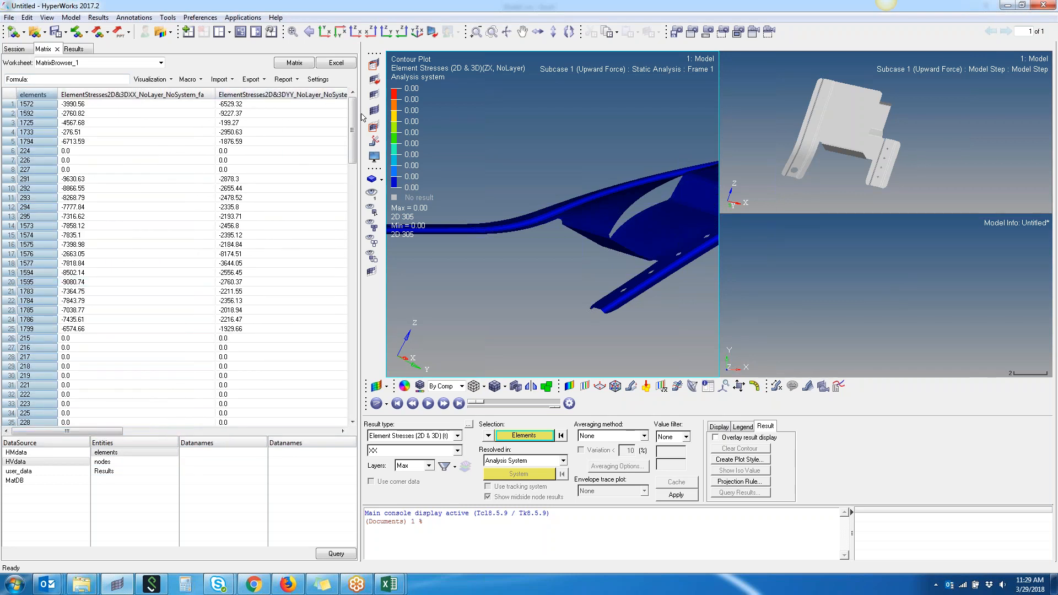
drag(355, 114, 346, 390)
drag(109, 432, 325, 430)
scroll(316, 375, up, 15)
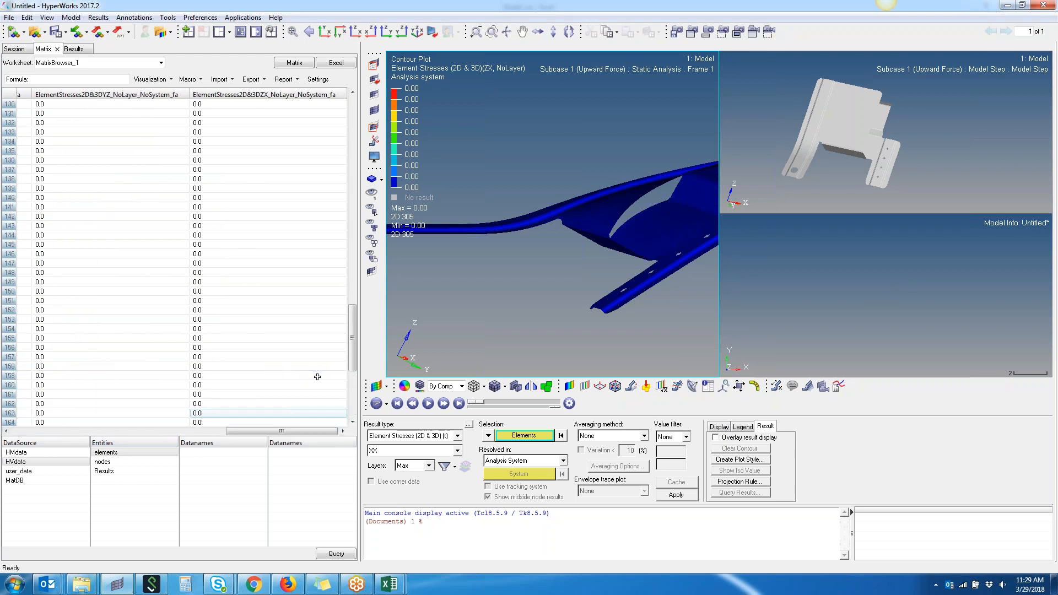
scroll(317, 376, up, 20)
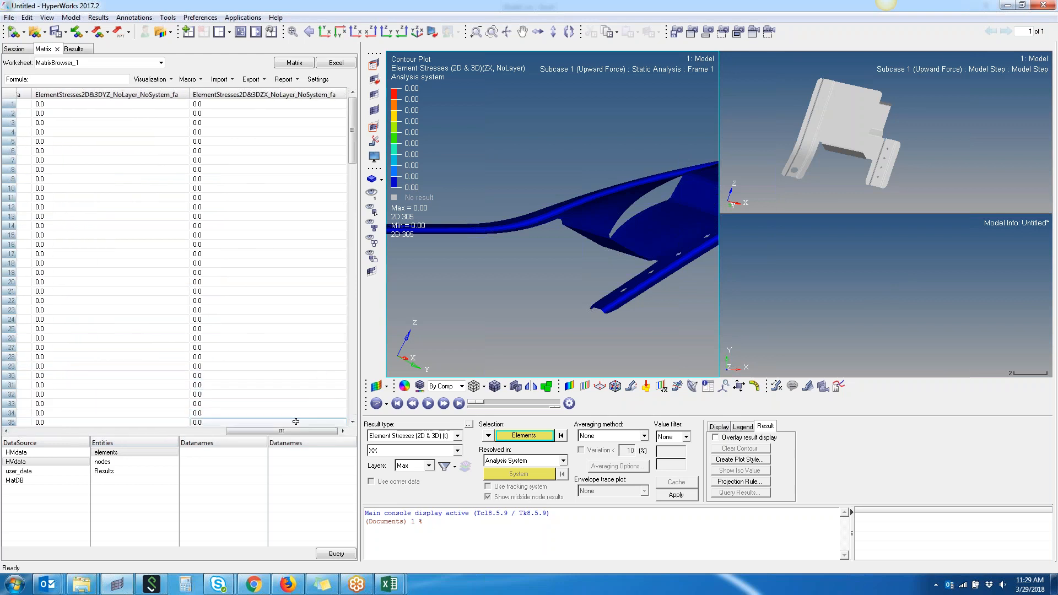
drag(280, 432, 59, 427)
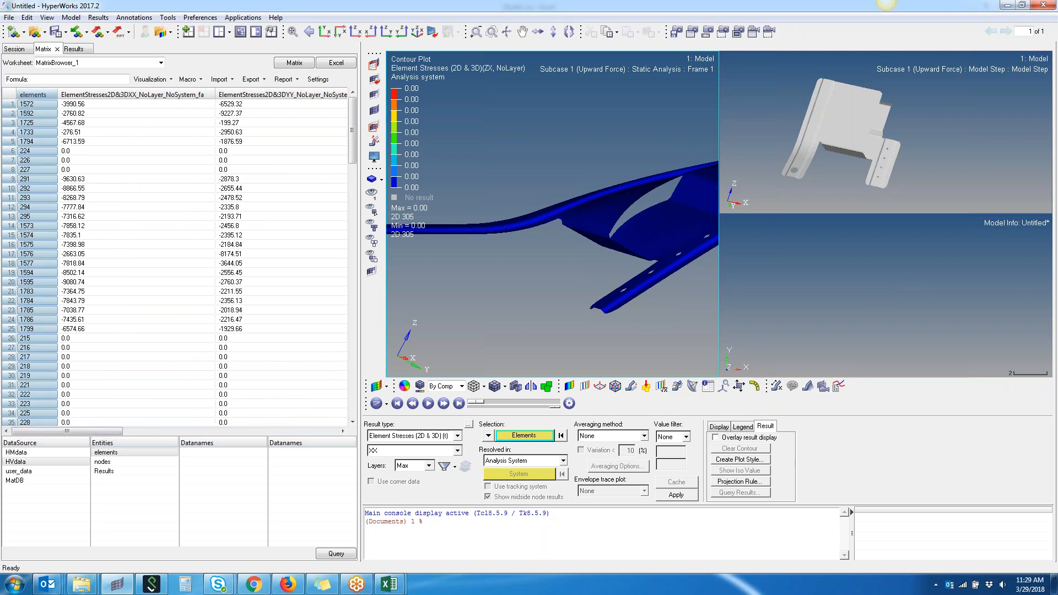